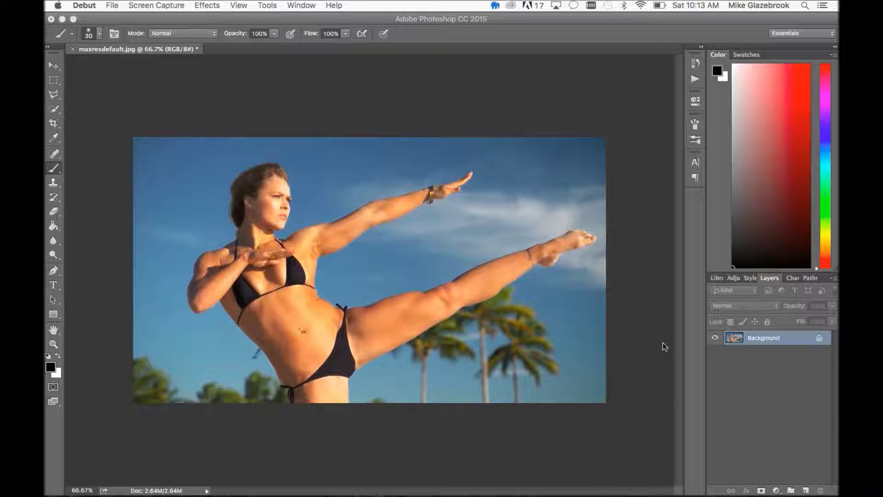
- Duplicate the Background layer
click(794, 342)
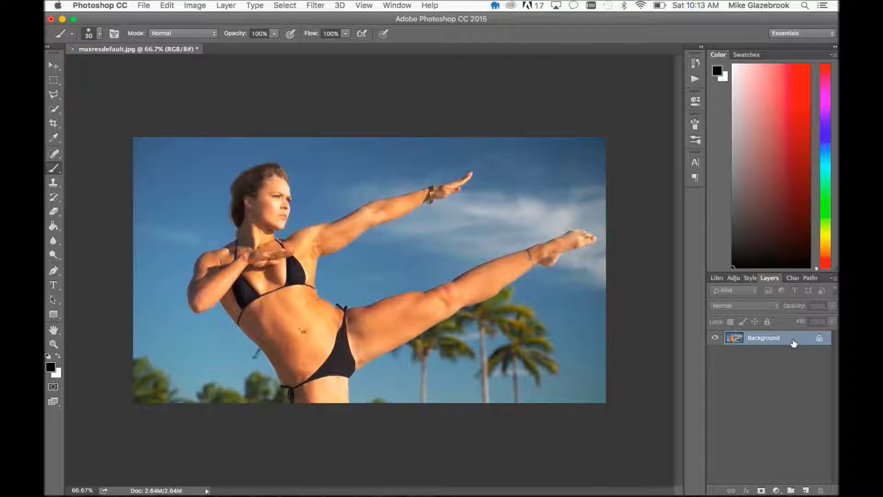
drag(793, 343, 793, 340)
key(super+j)
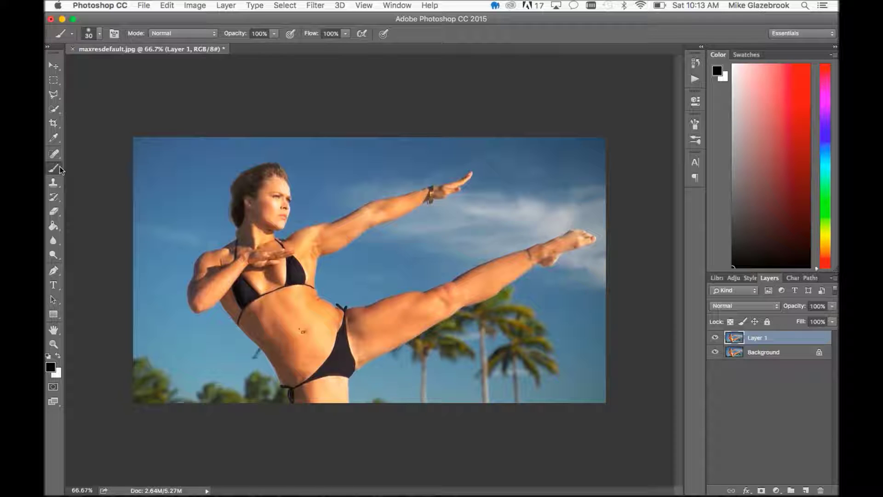
- Select the woman's torso, head and outstretched arm on the duplicated layer with the Quick Selection tool
click(57, 110)
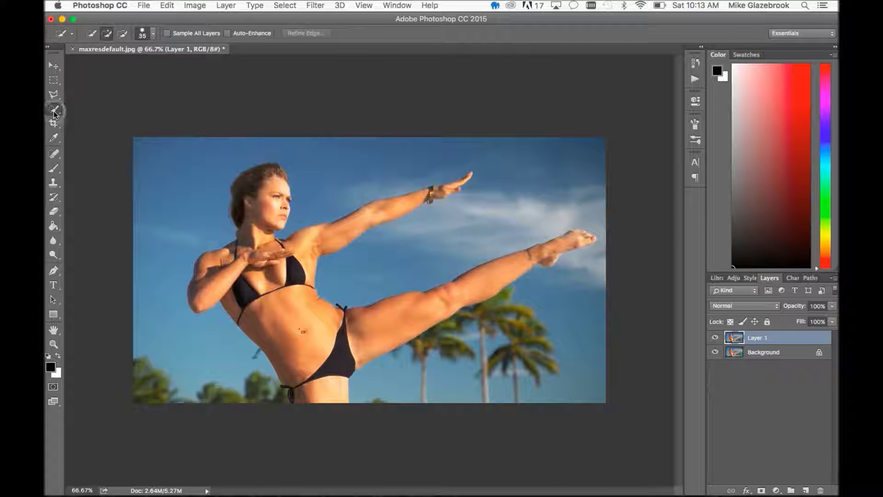
click(54, 113)
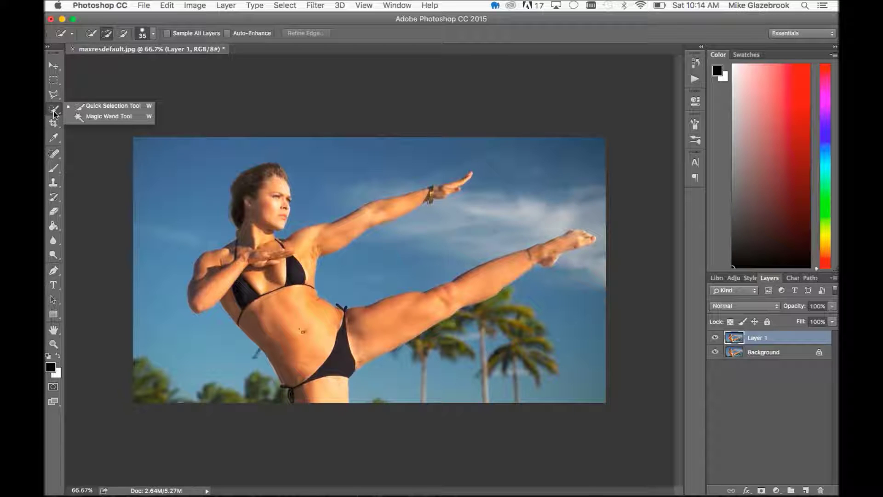
click(104, 107)
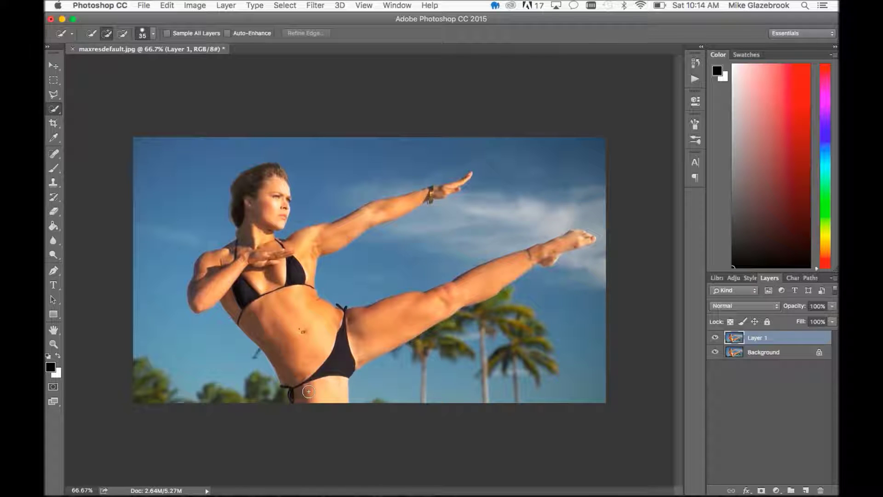
drag(304, 395, 253, 305)
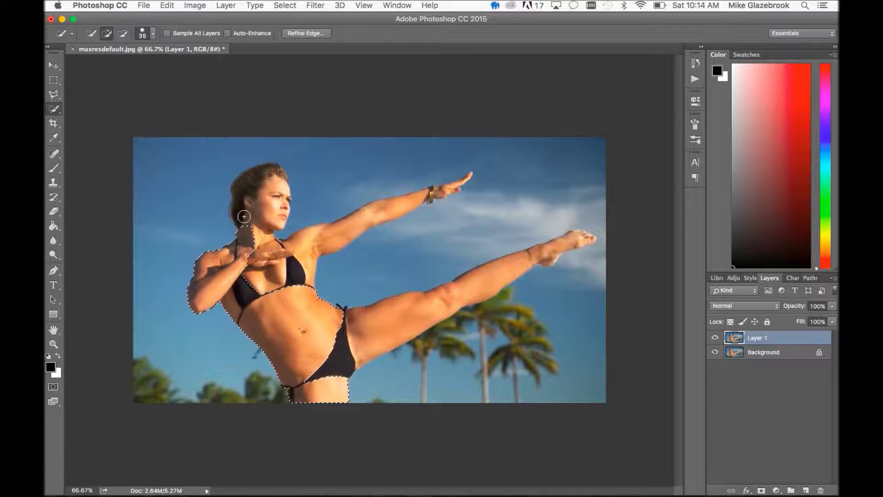
drag(242, 199, 252, 181)
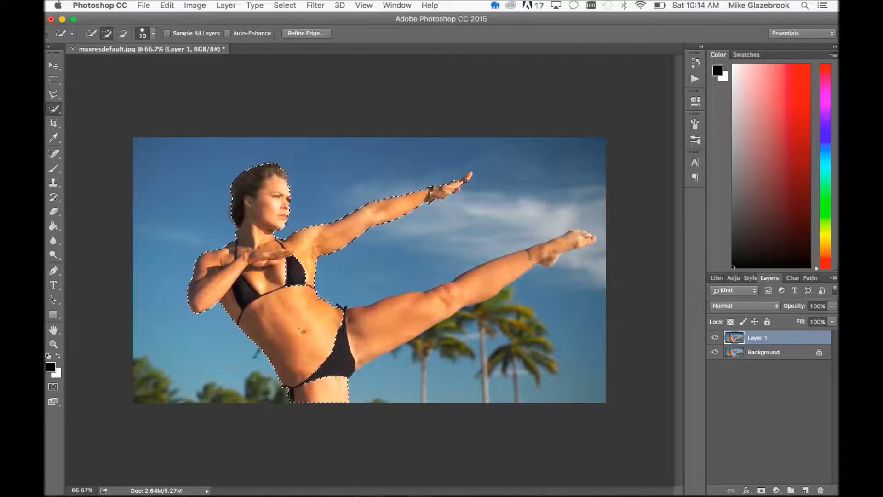
- Extend the selection over the fingertips and the raised leg, resizing the selection brush to 30 for the leg and 15 for the foot
key(bracketleft)
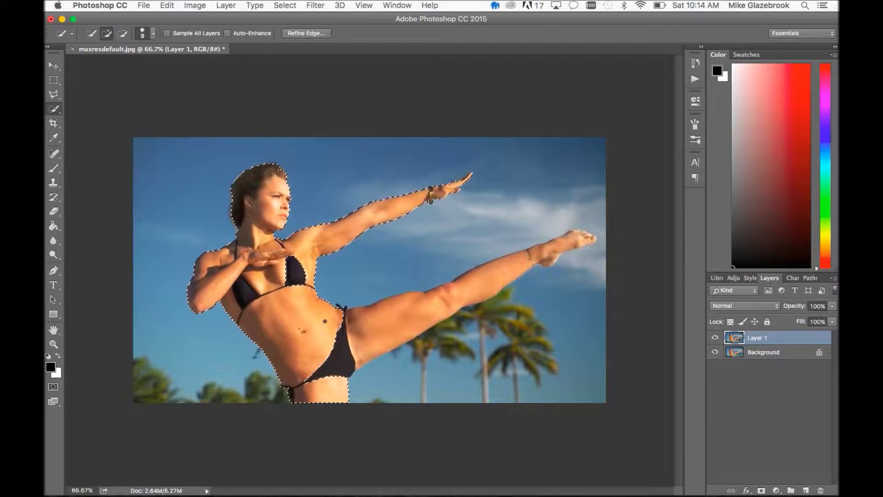
key(bracketright)
key(bracketright)
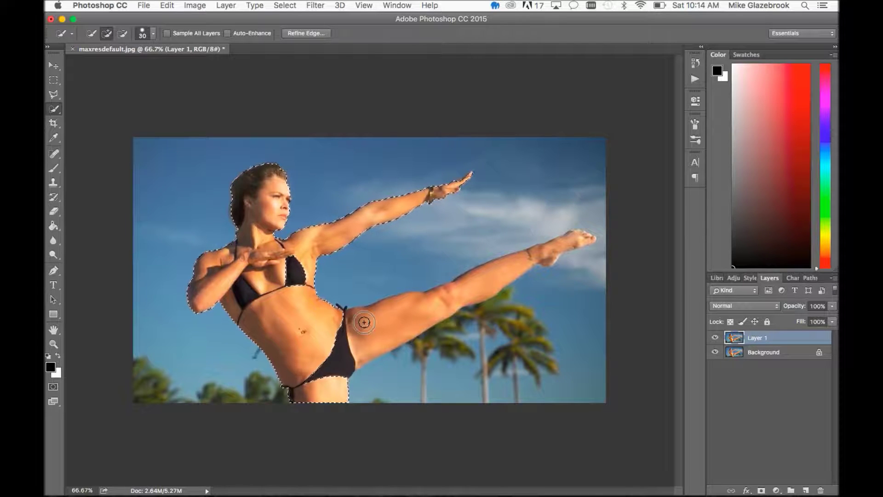
mouse_move(344, 355)
mouse_down()
mouse_move(456, 291)
mouse_move(572, 237)
mouse_move(583, 239)
mouse_up()
key(bracketleft)
key(bracketleft)
key(bracketleft)
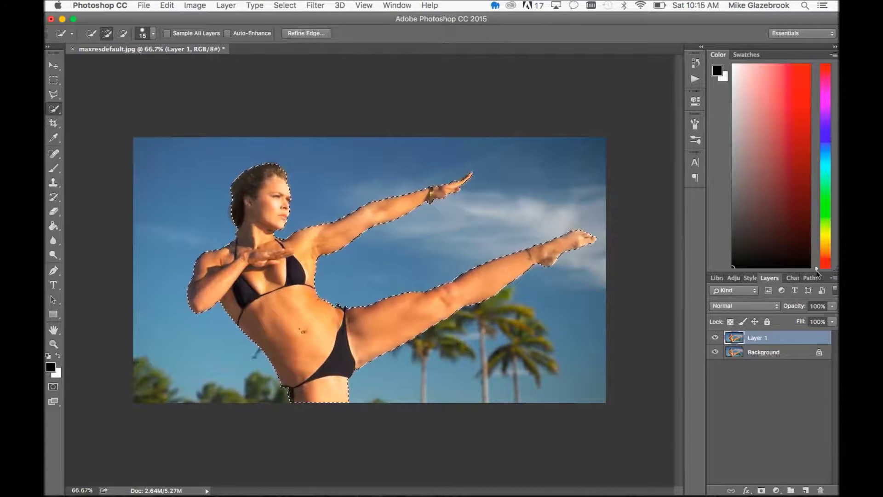
- Add a layer mask to Layer 1 from the selection and check the cutout by temporarily hiding the Background layer
click(761, 490)
click(715, 353)
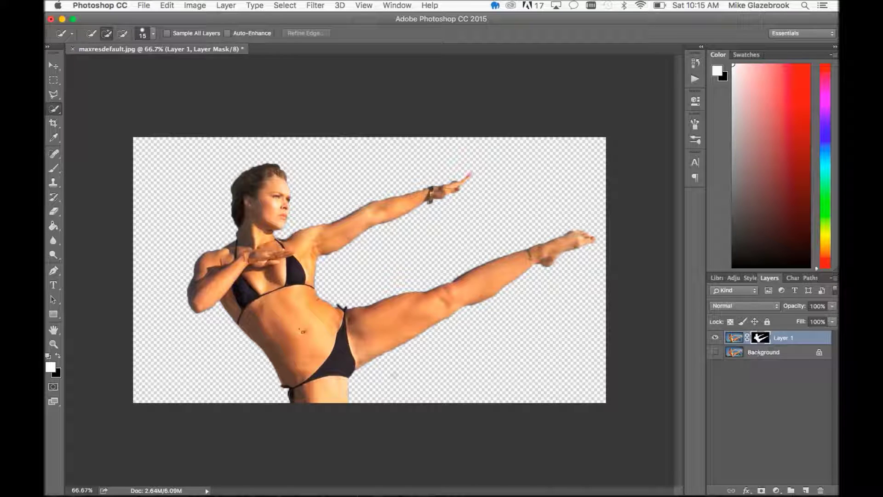
click(715, 353)
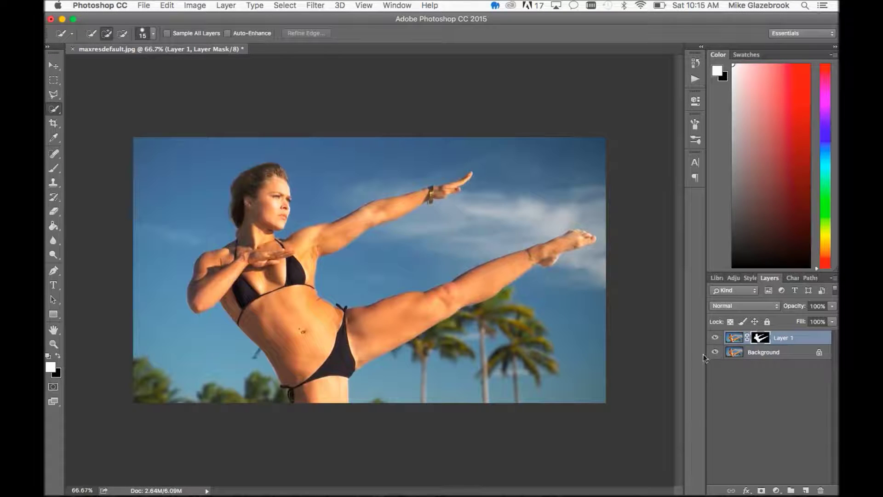
- Duplicate the Background layer, hide the original, and rename the copy "background blur"
click(784, 353)
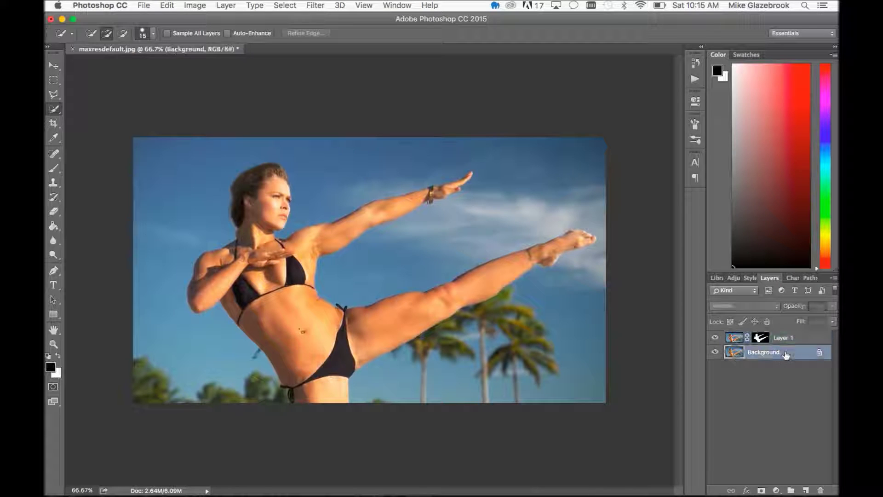
key(super+j)
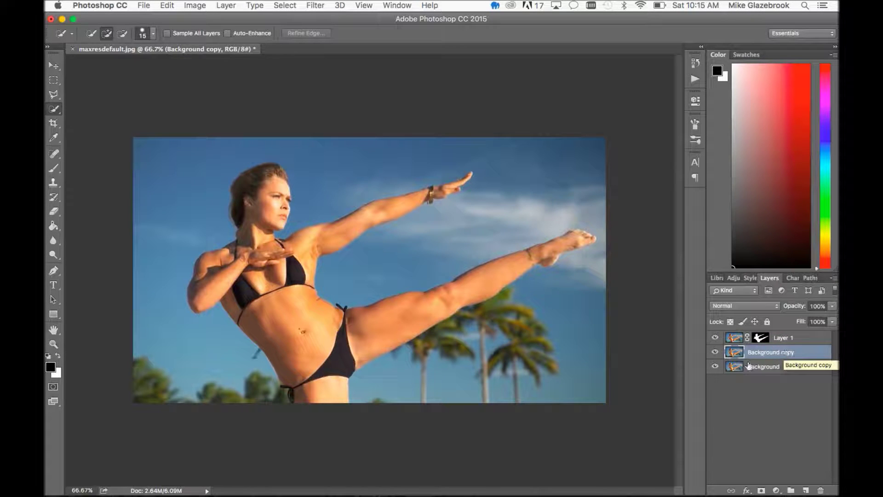
click(715, 367)
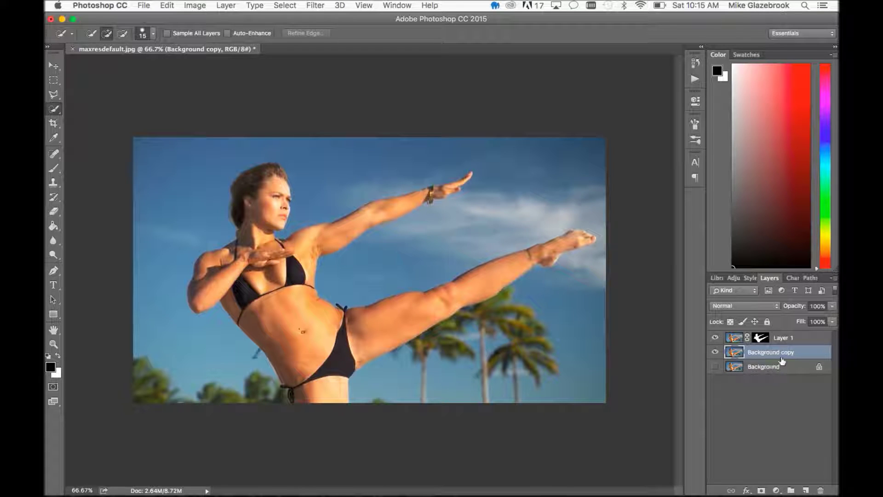
double_click(777, 352)
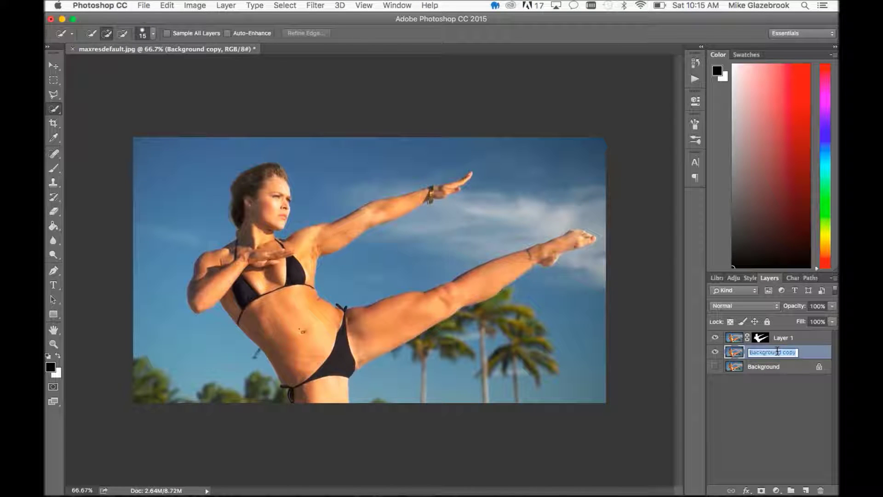
text(back)
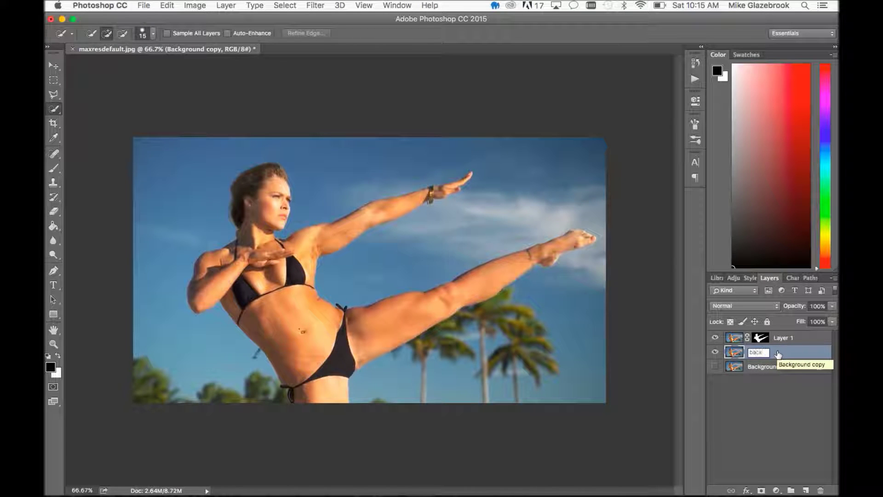
text(ground blur)
key(Return)
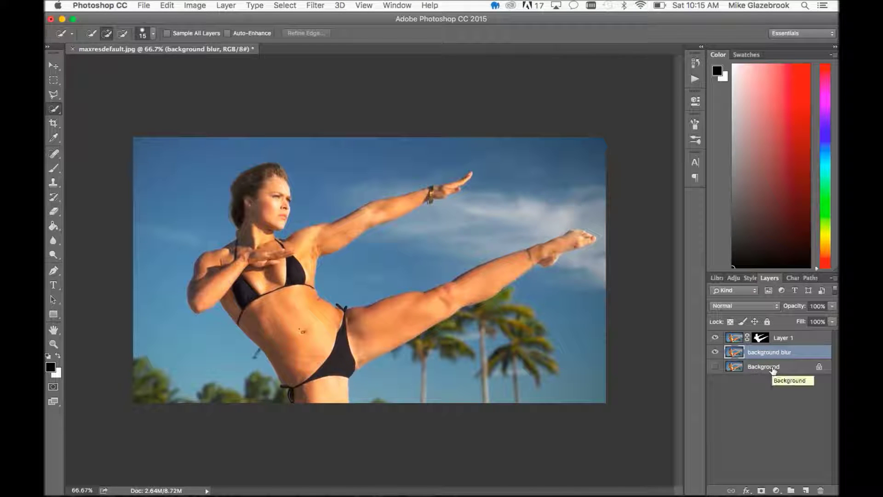
- Apply a Gaussian Blur with a radius of 6.2 pixels to the background blur layer
key(j)
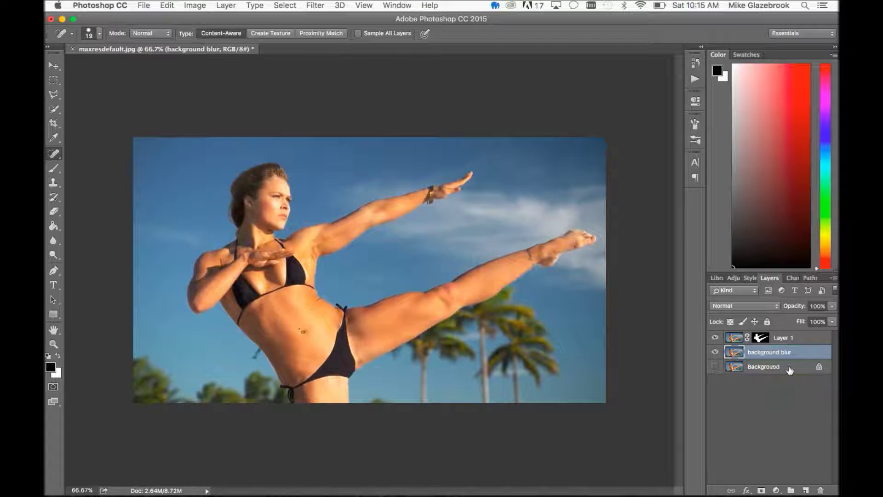
click(777, 368)
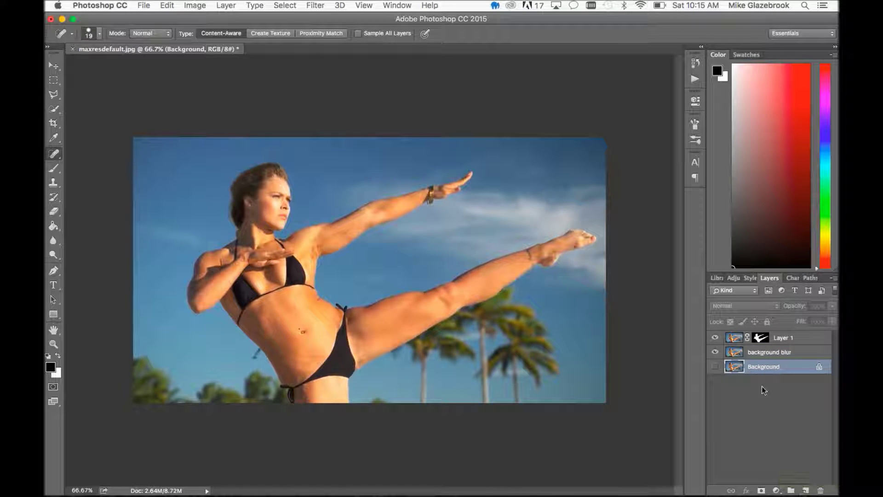
click(806, 354)
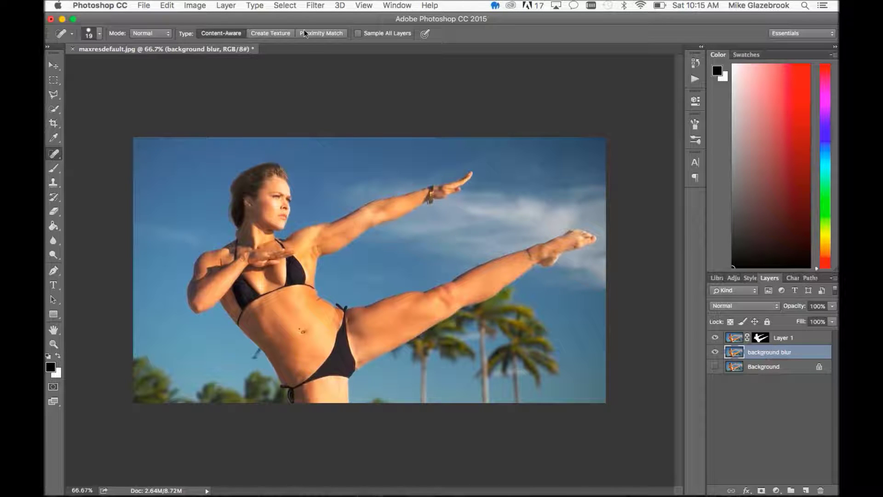
click(316, 5)
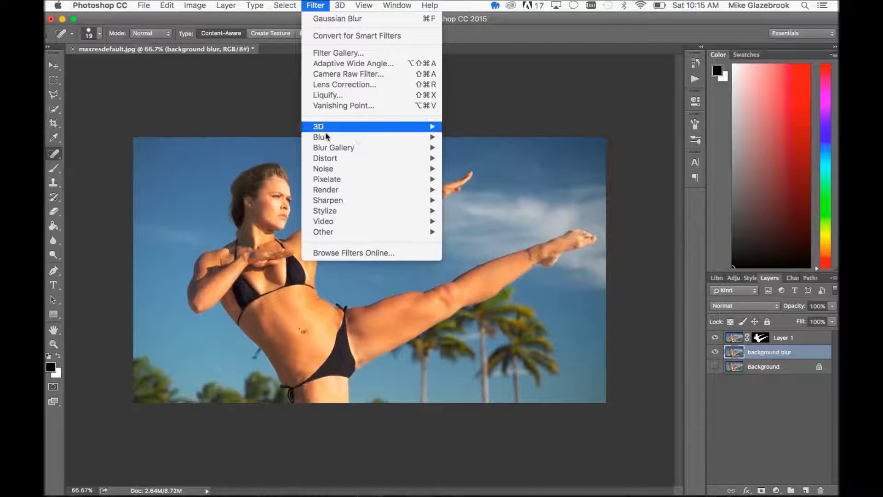
mouse_move(332, 148)
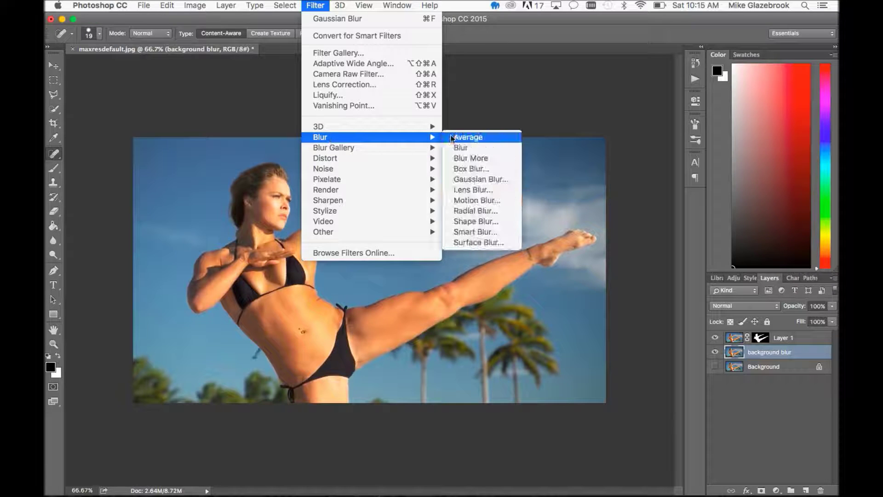
click(464, 179)
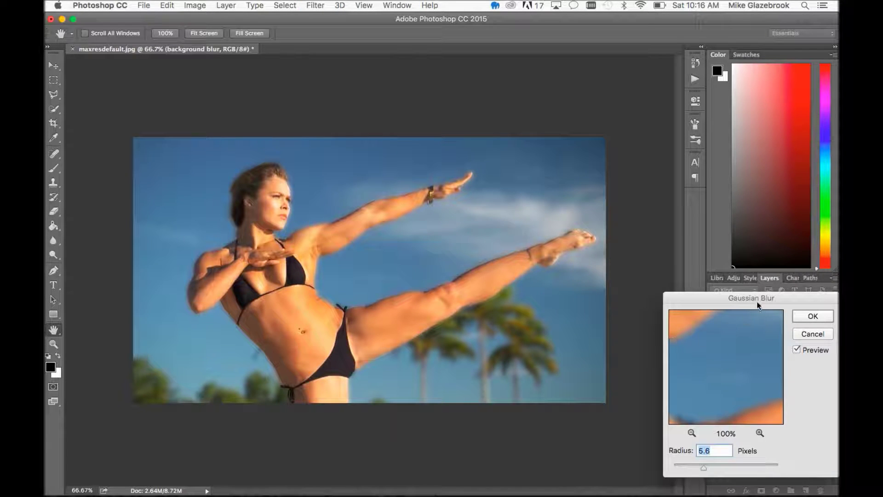
drag(764, 300, 643, 254)
drag(582, 420, 622, 419)
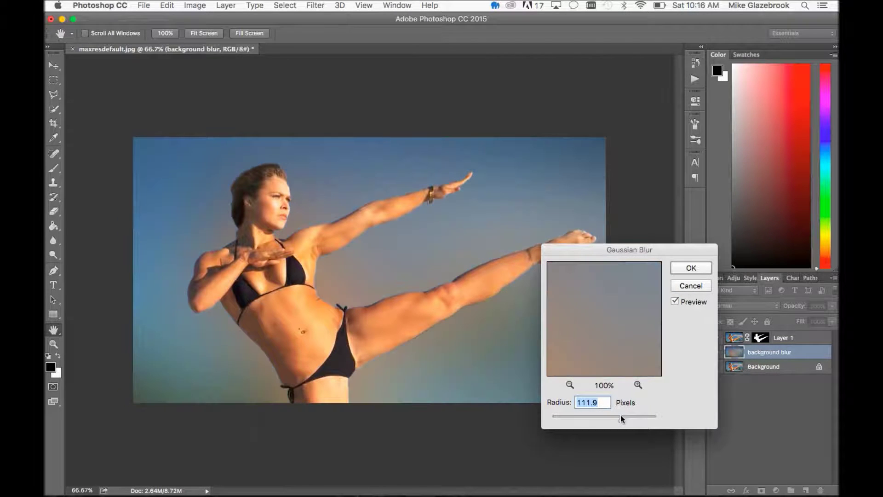
drag(620, 415, 584, 418)
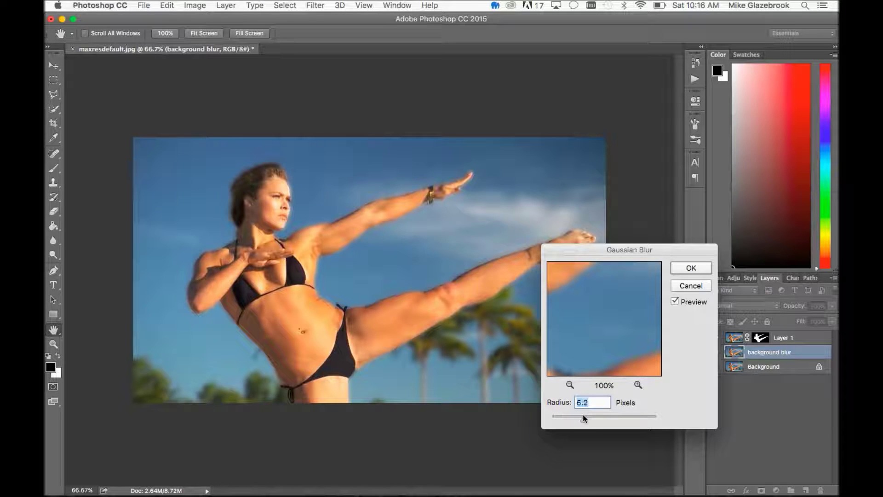
click(691, 268)
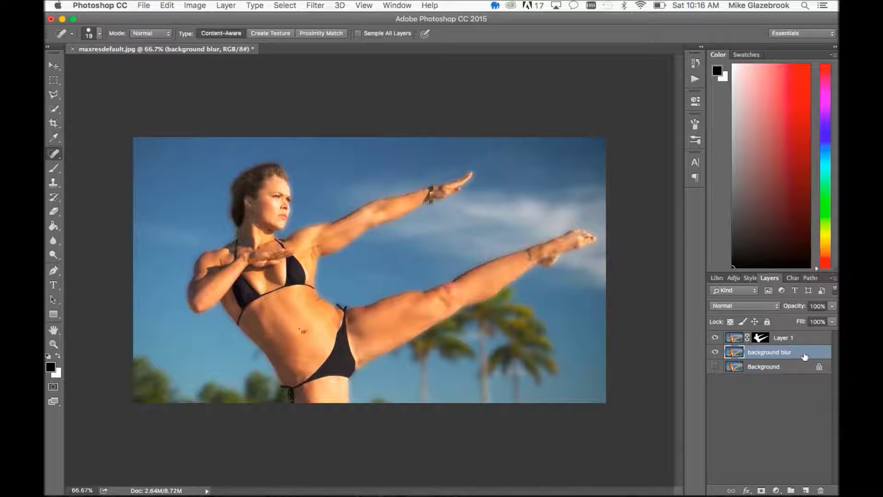
- Apply Auto Tone to the background blur layer and compare by toggling the visibility of Layer 1
click(195, 6)
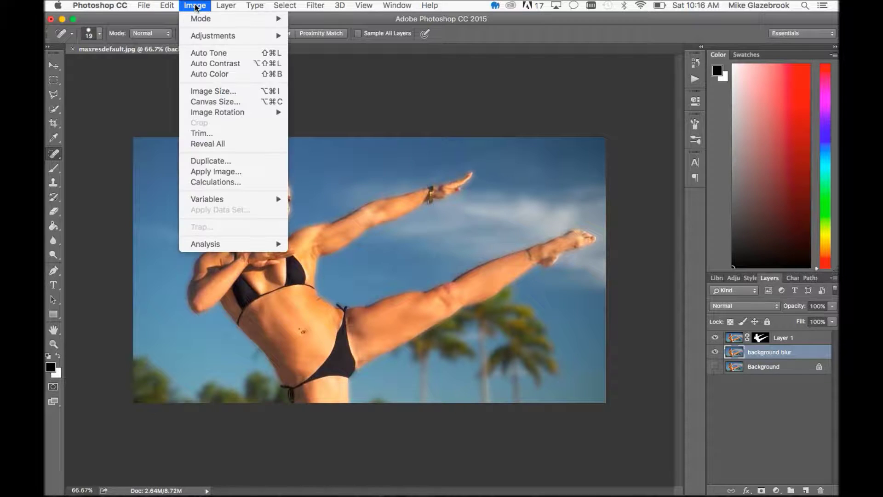
click(195, 6)
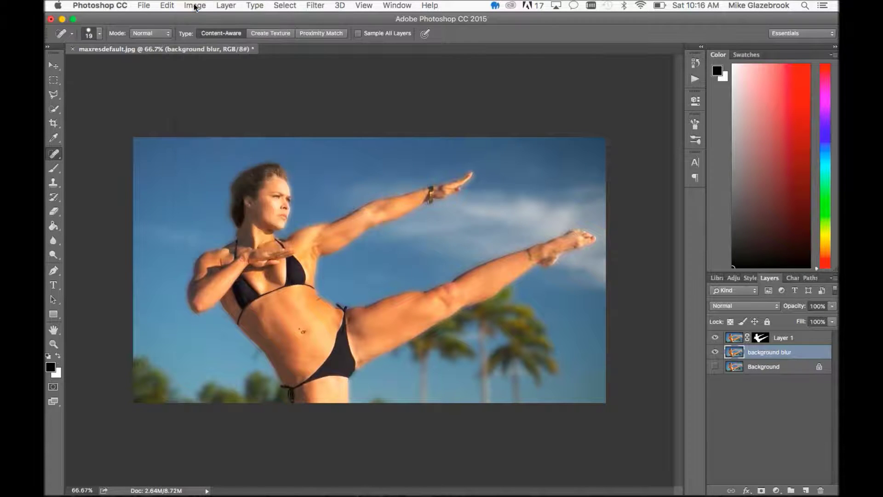
click(195, 6)
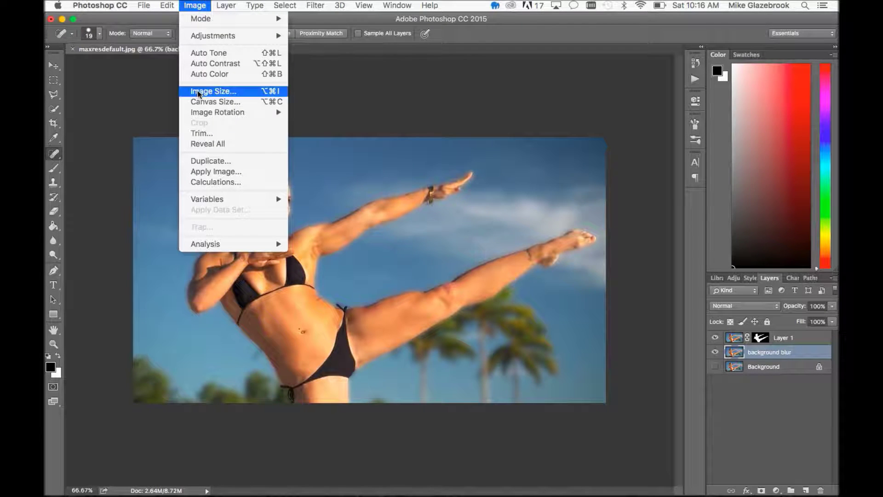
click(220, 53)
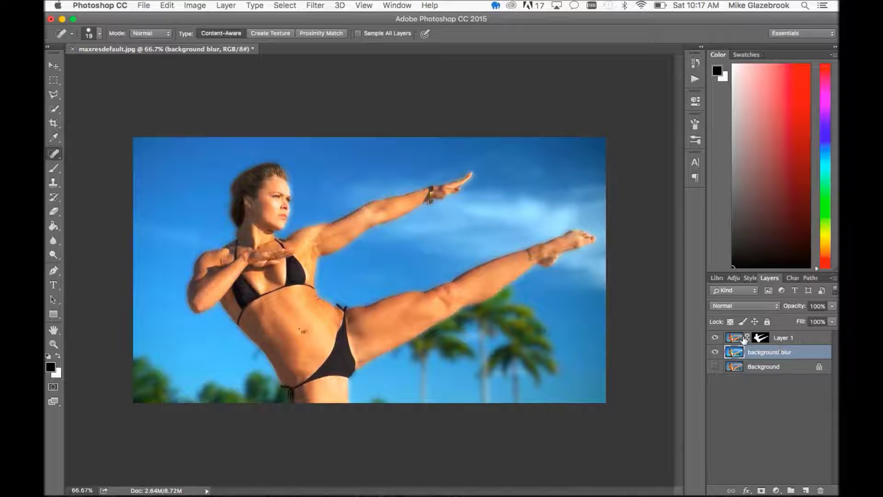
click(715, 339)
click(715, 339)
- Create a new empty layer above Layer 1 and name it "highlights"
click(809, 342)
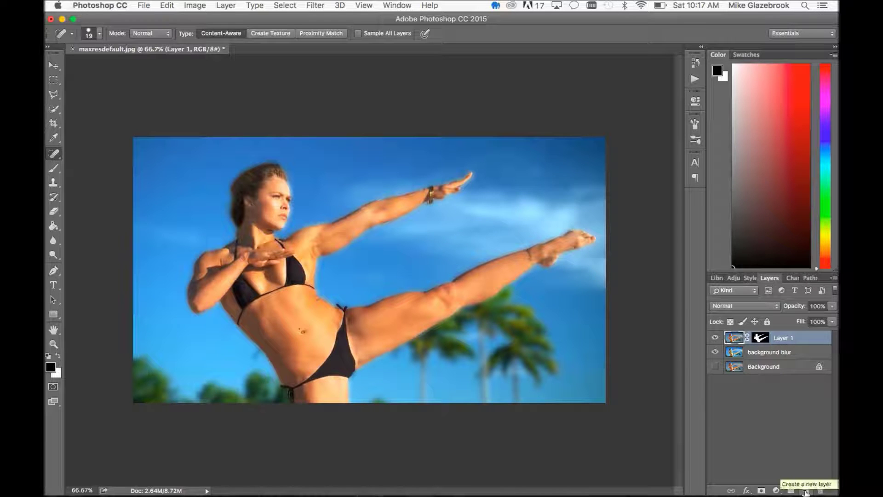
click(806, 491)
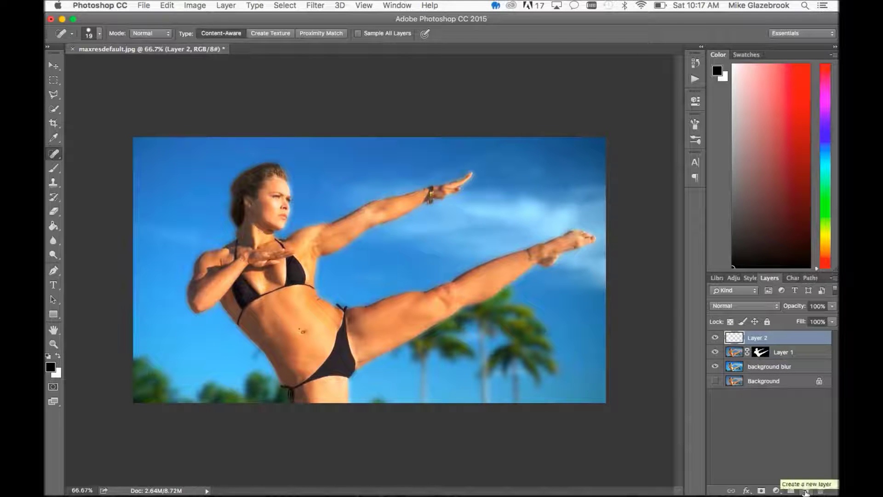
double_click(764, 338)
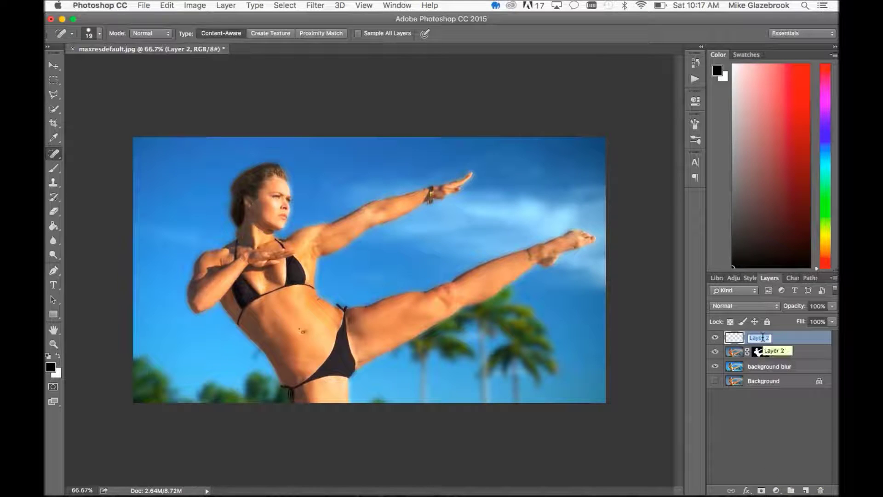
text(night)
text(lights)
key(Return)
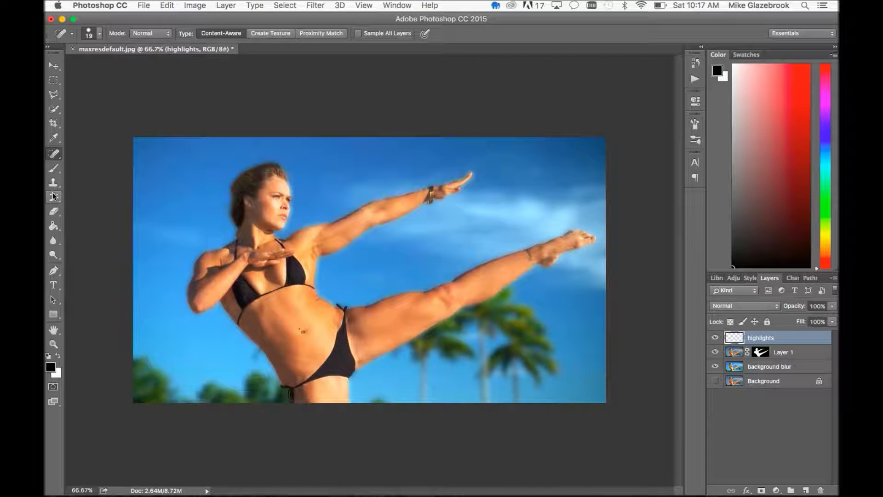
- Set up a soft Brush with a size of 79 px and 0% hardness, using white as the foreground color
click(54, 168)
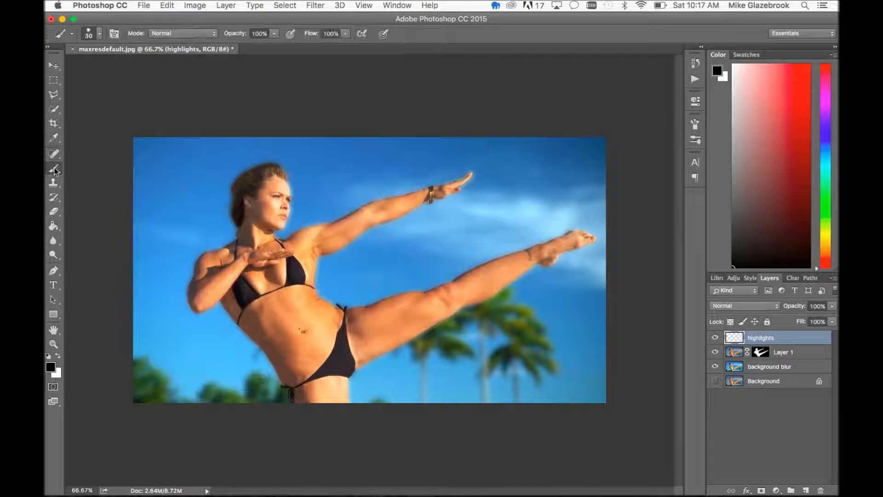
click(99, 35)
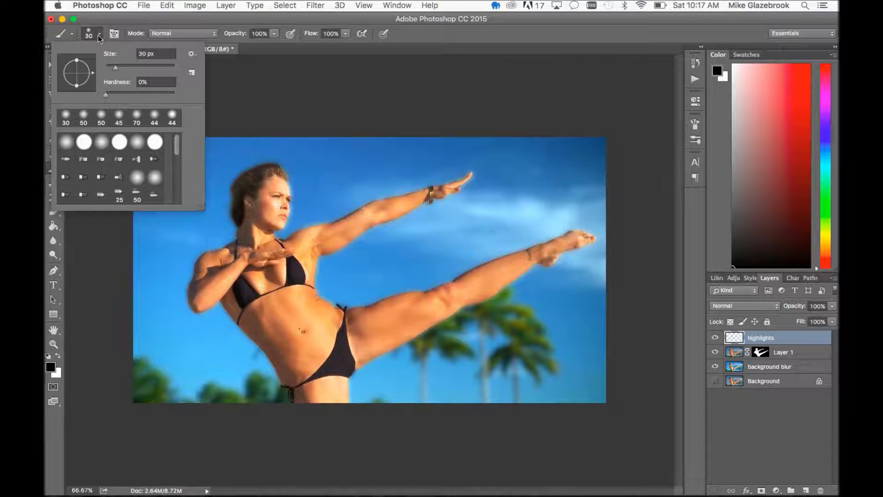
mouse_move(106, 96)
mouse_down()
mouse_move(137, 96)
mouse_move(69, 97)
mouse_up()
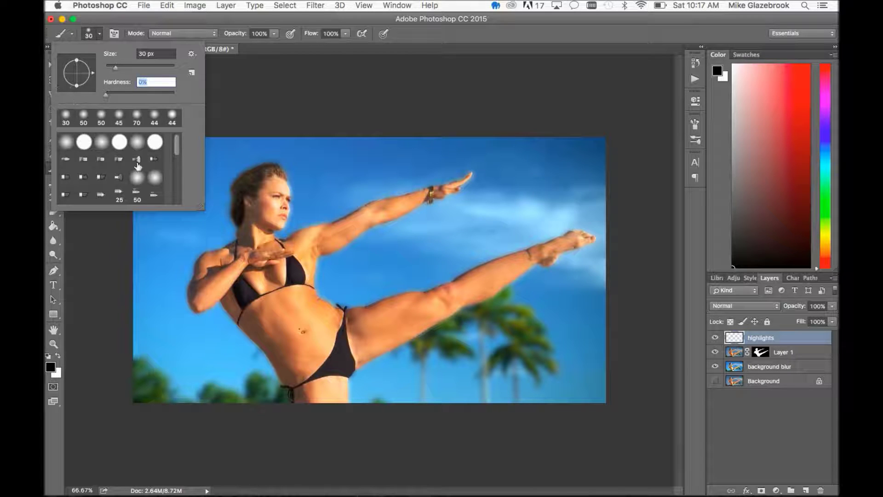
click(115, 70)
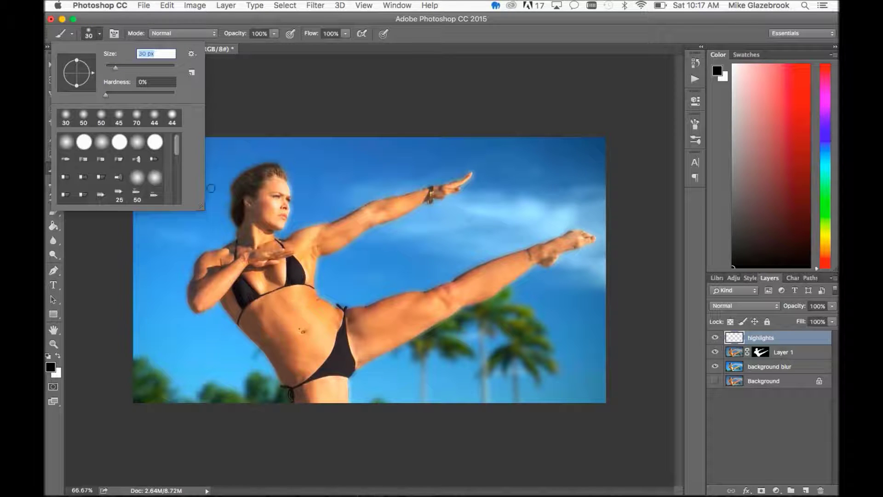
drag(115, 69, 133, 70)
key(Return)
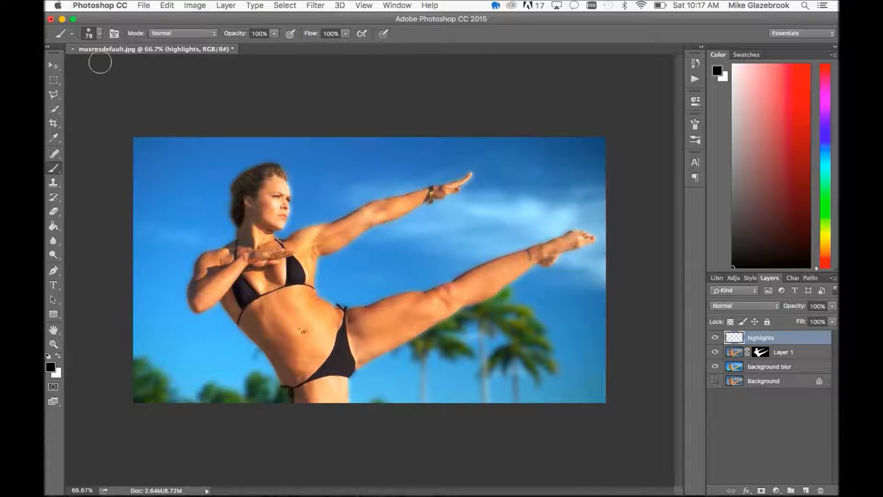
click(59, 357)
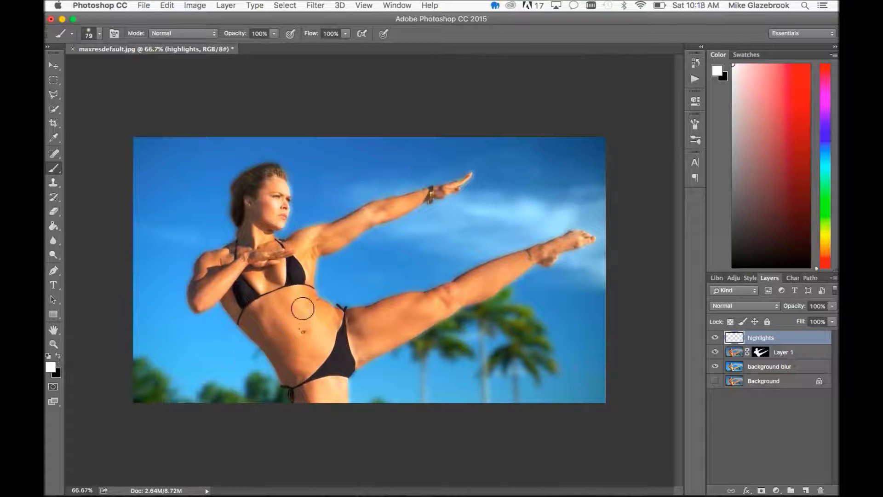
- Paint white highlights over the woman's stomach and upper thigh, reducing the brush to 40 px for the stroke farther along the thigh
click(293, 300)
mouse_move(293, 300)
mouse_down()
mouse_move(319, 330)
mouse_move(338, 393)
mouse_move(363, 346)
mouse_move(386, 340)
mouse_up()
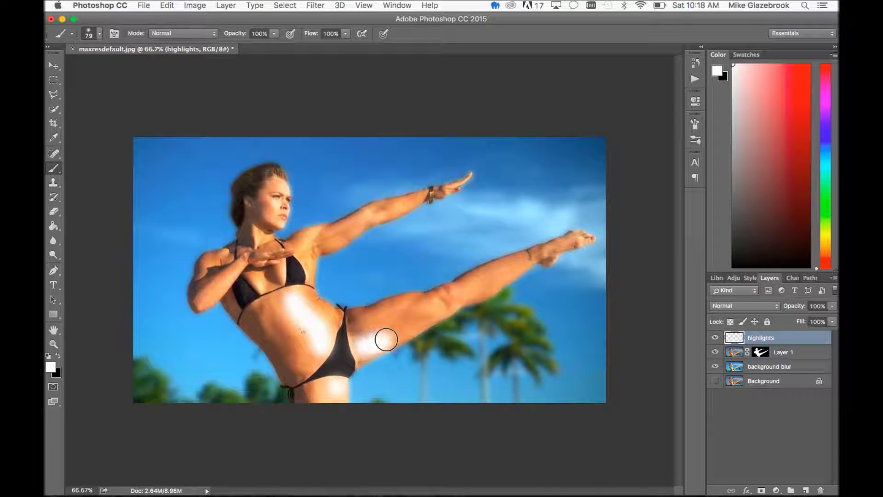
key(bracketleft)
key(bracketleft)
key(bracketleft)
key(bracketleft)
drag(395, 338, 410, 333)
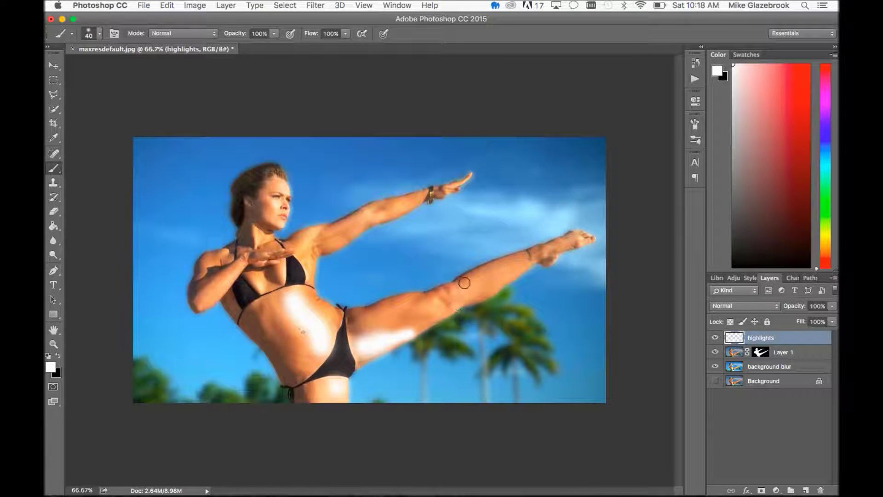
- Paint white highlights on the woman's shoulder, chest, neck and outstretched forearm, reducing the brush to 25 px for the smaller areas
drag(314, 231, 297, 256)
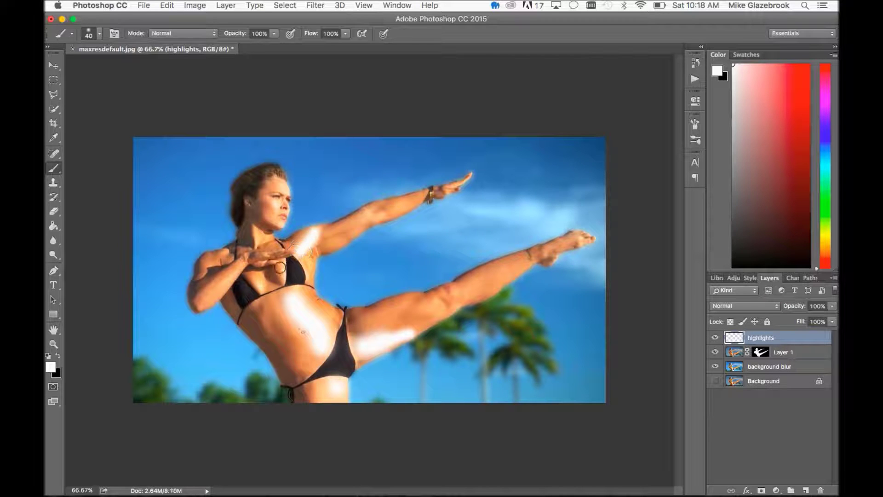
key(bracketleft)
click(283, 267)
mouse_move(283, 267)
mouse_down()
mouse_move(280, 279)
mouse_move(249, 287)
mouse_move(262, 284)
mouse_up()
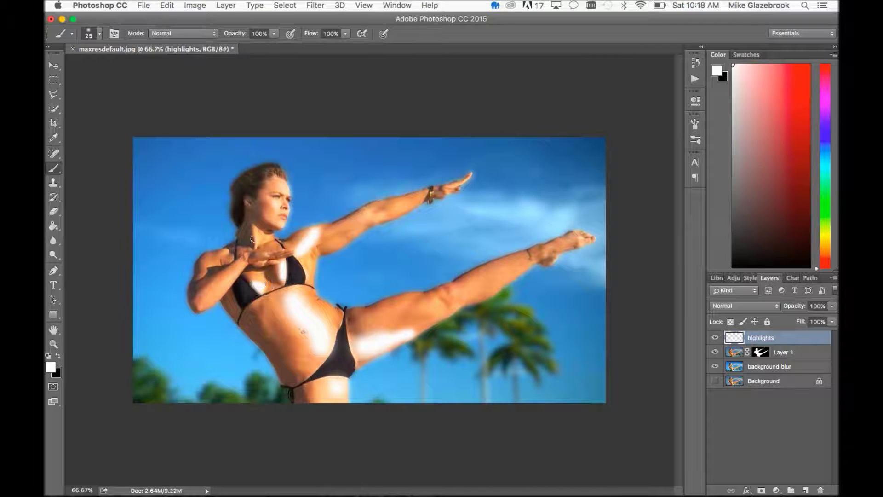
drag(255, 227, 256, 246)
drag(398, 208, 420, 197)
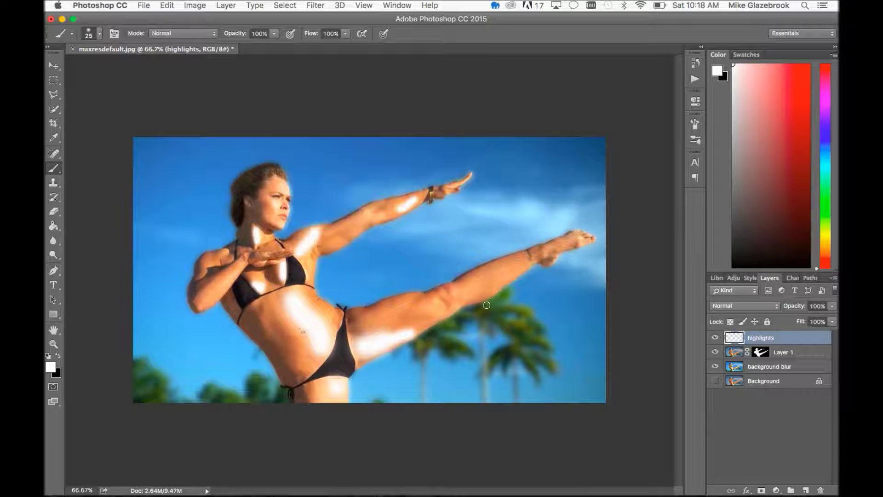
- Open the highlights layer's Blending Options, move the dialog clear of the figure, and review the Blend If channels, keeping Gray
super+click(797, 340)
double_click(788, 339)
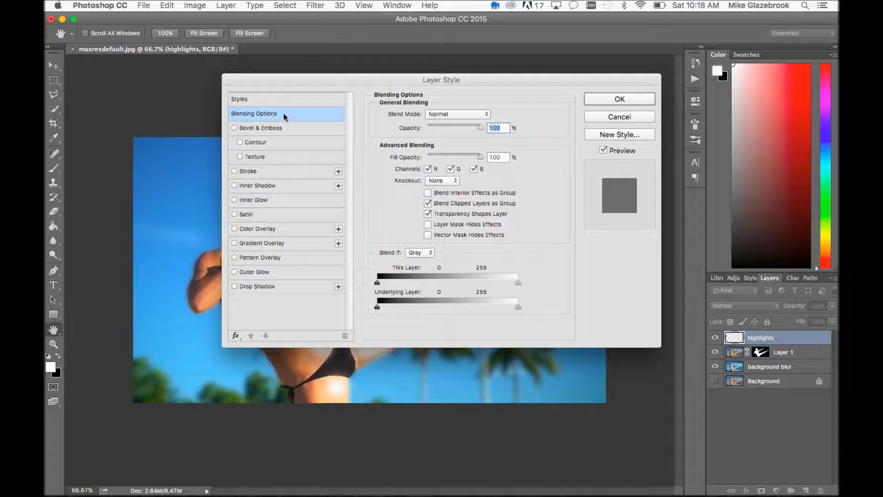
drag(342, 72, 392, 29)
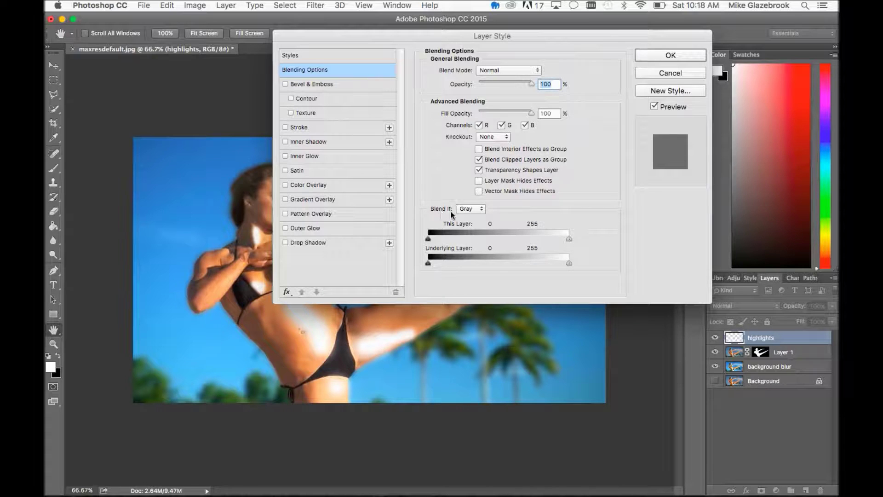
click(482, 210)
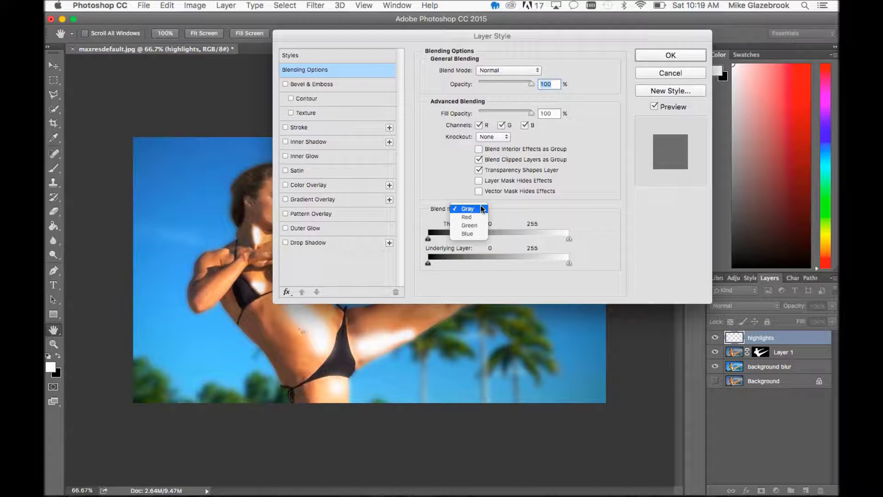
click(512, 209)
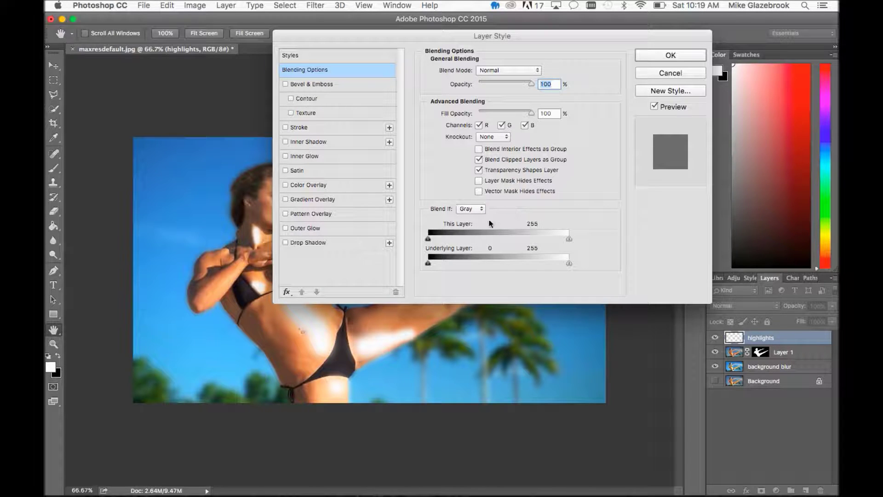
drag(373, 36, 485, 32)
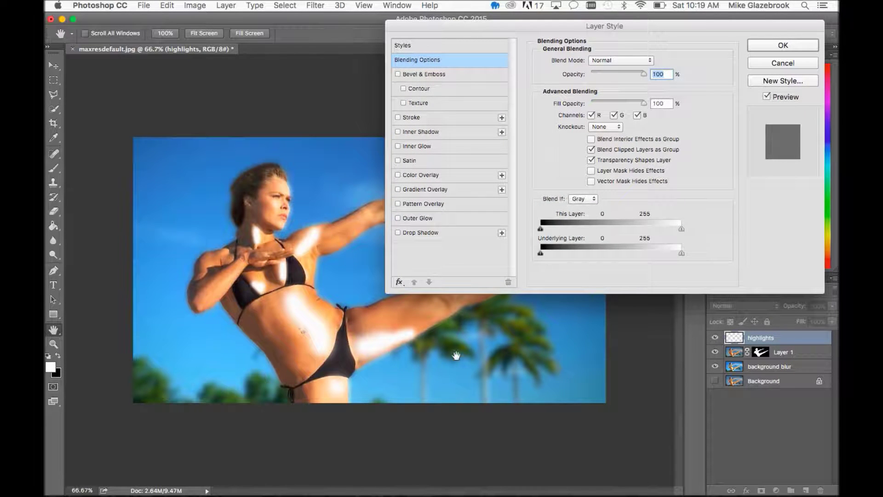
click(583, 199)
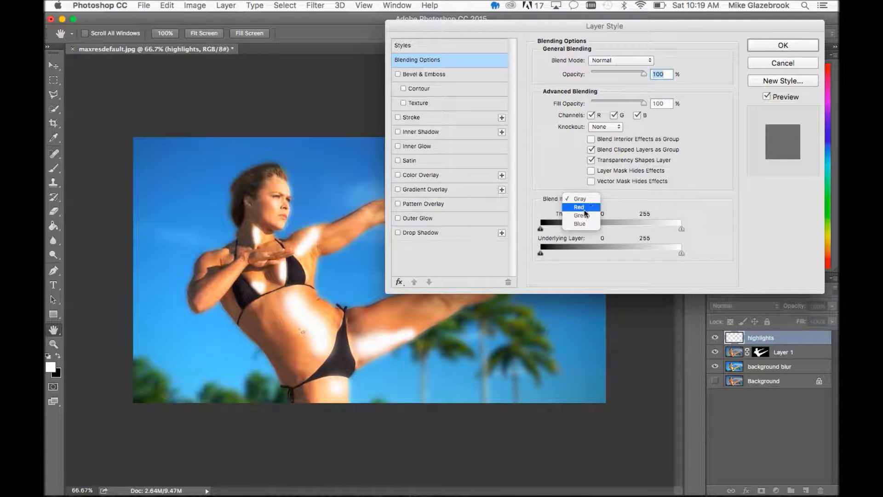
click(665, 203)
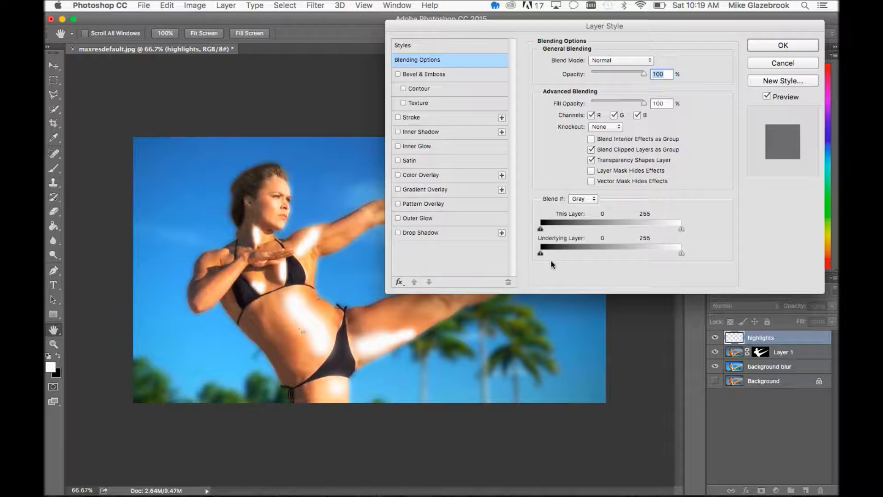
- Set the highlights layer's Underlying Layer blend range to 42 for the darks and split the whites at 136 / 255
mouse_move(683, 253)
mouse_down()
mouse_move(620, 247)
mouse_move(682, 246)
mouse_up()
mouse_move(539, 255)
mouse_down()
mouse_move(575, 254)
mouse_move(540, 250)
mouse_up()
drag(541, 254, 565, 254)
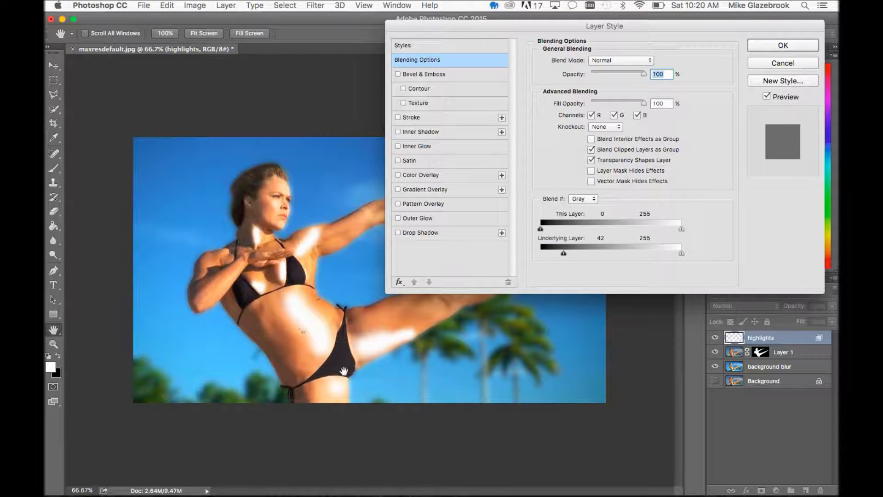
drag(562, 253, 533, 256)
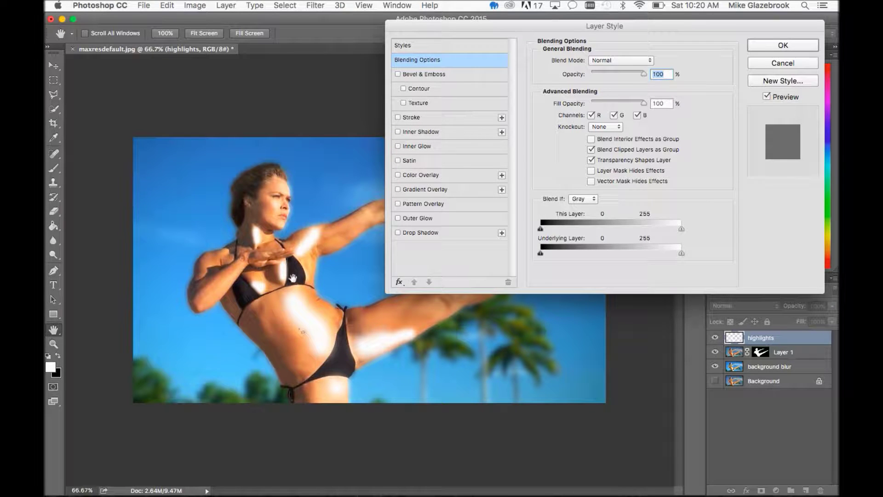
drag(542, 253, 564, 255)
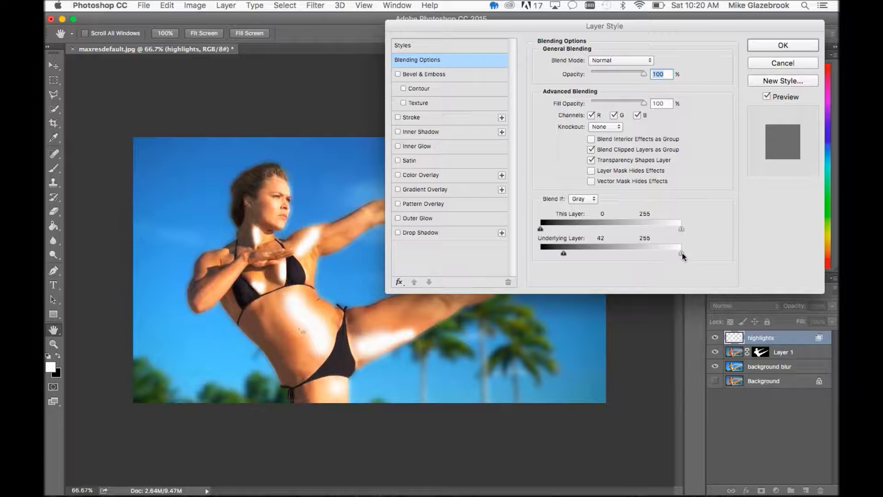
drag(681, 254, 669, 251)
drag(668, 253, 617, 246)
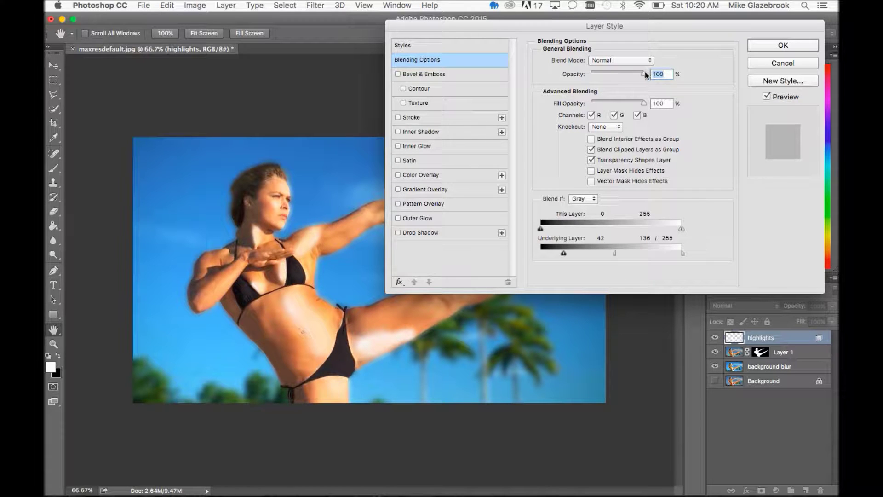
- Set the highlights layer's blend mode to Soft Light at 100% opacity and apply the layer style
drag(644, 72, 662, 72)
click(648, 61)
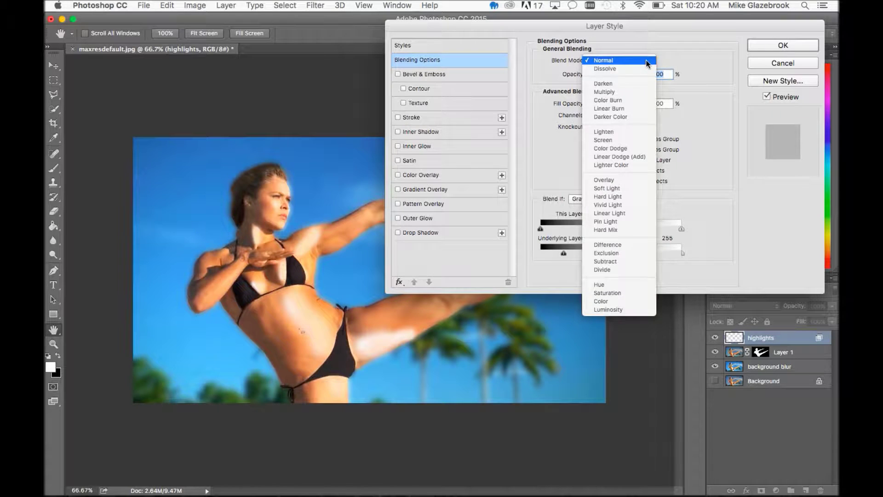
click(618, 187)
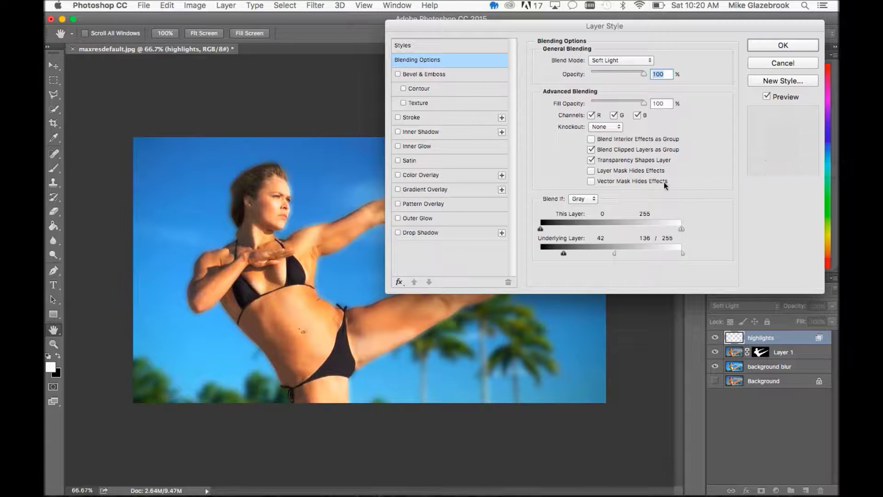
click(777, 45)
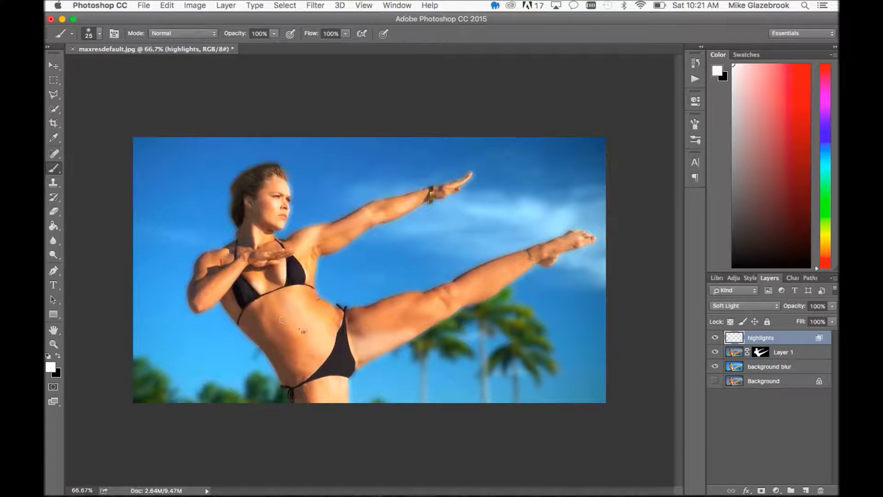
- Erase stray highlight paint just below the raised leg with a 50 px eraser
key(bracketright)
key(bracketright)
key(e)
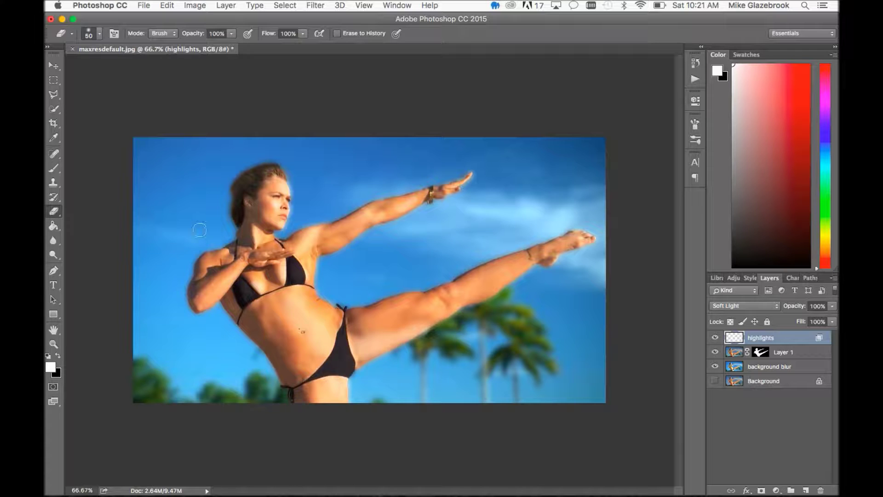
mouse_move(450, 339)
mouse_down()
mouse_move(434, 331)
mouse_move(378, 359)
mouse_move(412, 336)
mouse_move(433, 336)
mouse_up()
- Create a new empty layer above the highlights layer and name it "shadows"
click(806, 491)
double_click(760, 338)
text(sh)
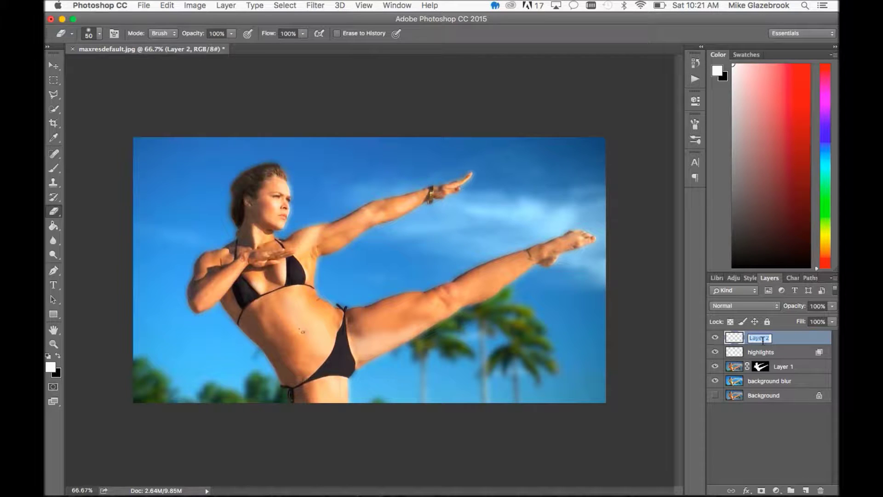
text(adows)
key(Return)
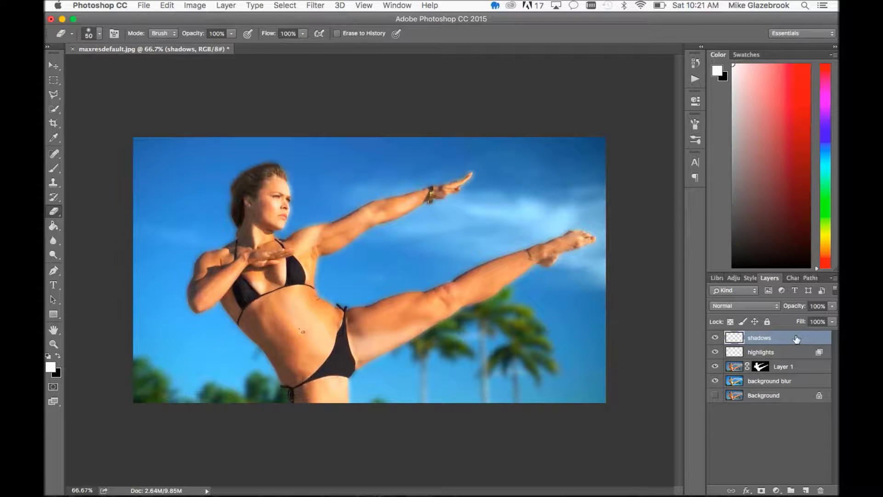
- Paint black shadows with a 50 px brush along the side of the torso, the raised thigh, the chest, the bent arm and the face
click(54, 168)
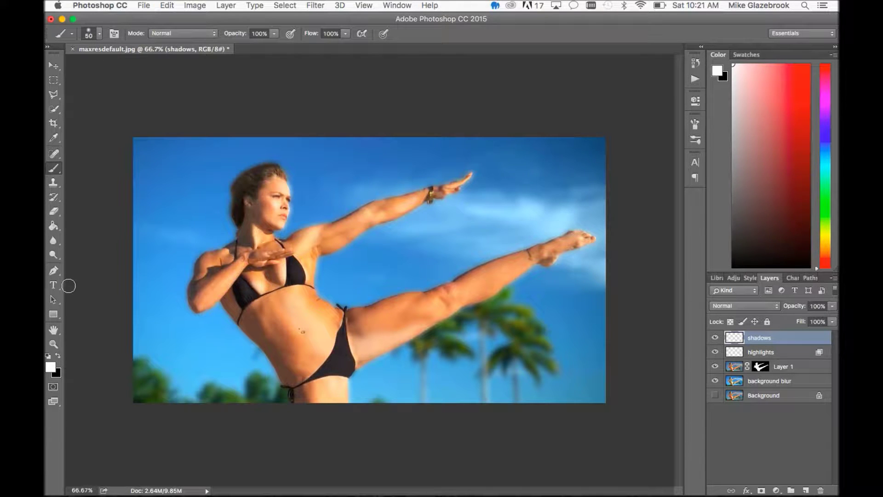
click(58, 356)
mouse_move(226, 300)
mouse_down()
mouse_move(243, 324)
mouse_move(258, 302)
mouse_move(259, 331)
mouse_move(248, 322)
mouse_move(278, 359)
mouse_move(278, 331)
mouse_move(303, 396)
mouse_move(286, 370)
mouse_move(288, 382)
mouse_up()
drag(353, 322, 433, 316)
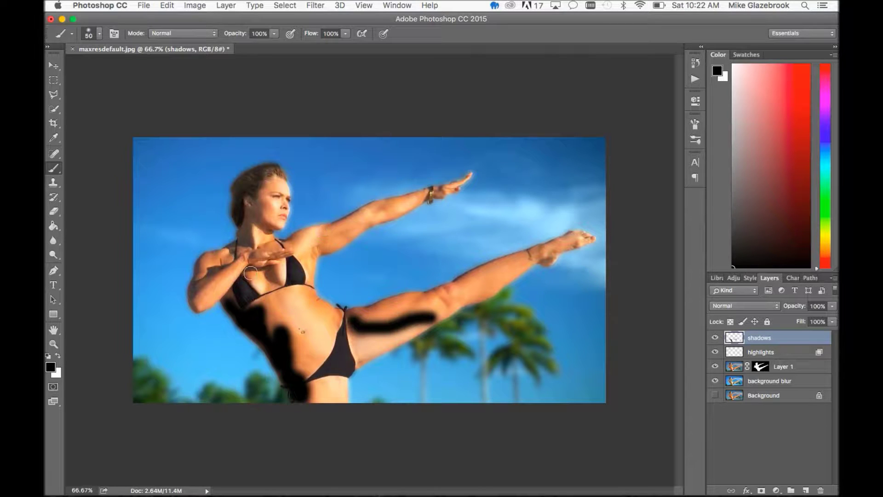
mouse_move(272, 271)
mouse_down()
mouse_move(276, 279)
mouse_move(198, 265)
mouse_move(193, 290)
mouse_move(225, 267)
mouse_move(253, 203)
mouse_move(260, 219)
mouse_move(244, 211)
mouse_move(257, 198)
mouse_up()
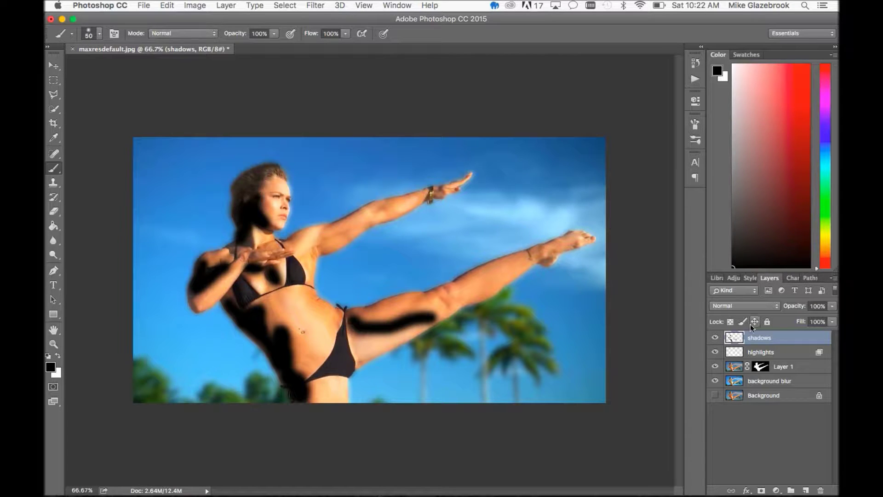
- In the shadows layer's Blending Options, split the Underlying Layer black point to 0 / 120, keeping the white point at 255
double_click(798, 340)
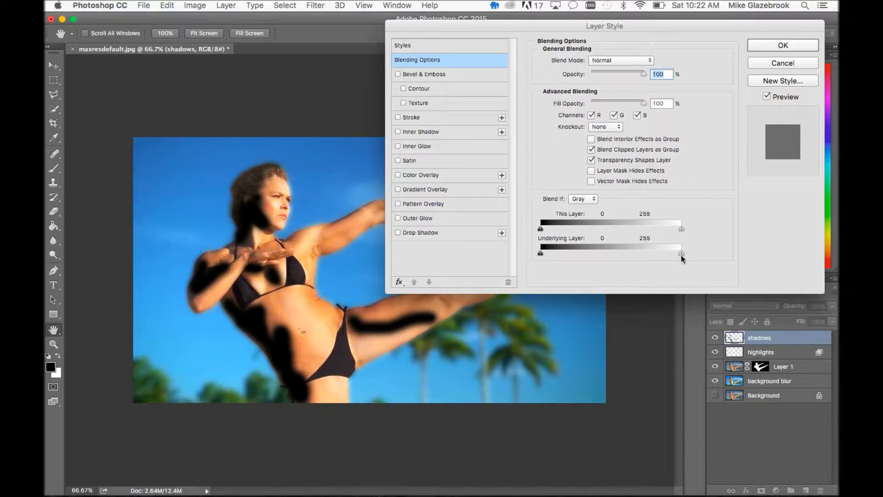
drag(681, 255, 658, 253)
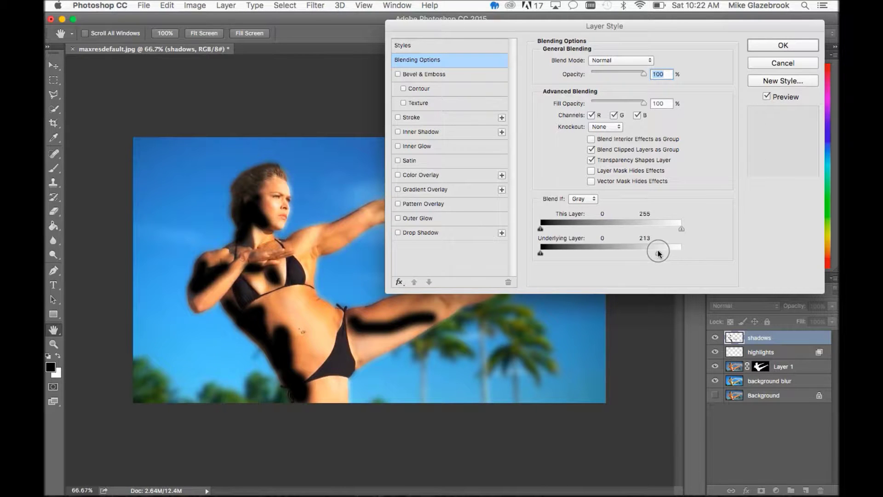
drag(658, 253, 703, 260)
mouse_move(540, 255)
mouse_down()
mouse_move(566, 256)
mouse_move(533, 256)
mouse_up()
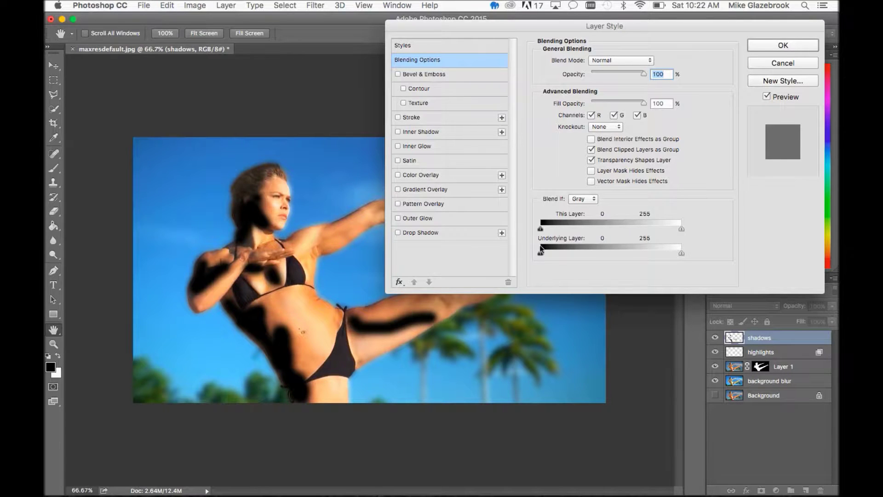
drag(541, 255, 607, 256)
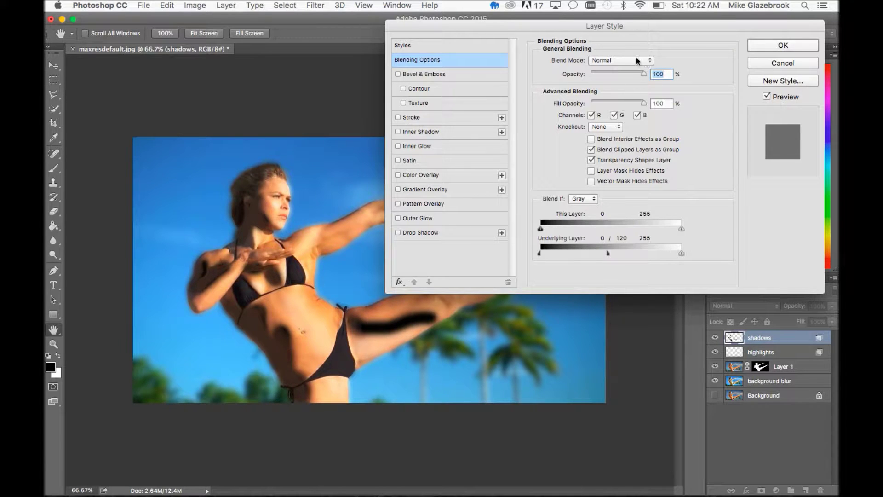
- Set the shadows layer's blend mode to Soft Light, its Underlying Layer black point split to 0 / 199 and its opacity to 34%
click(620, 61)
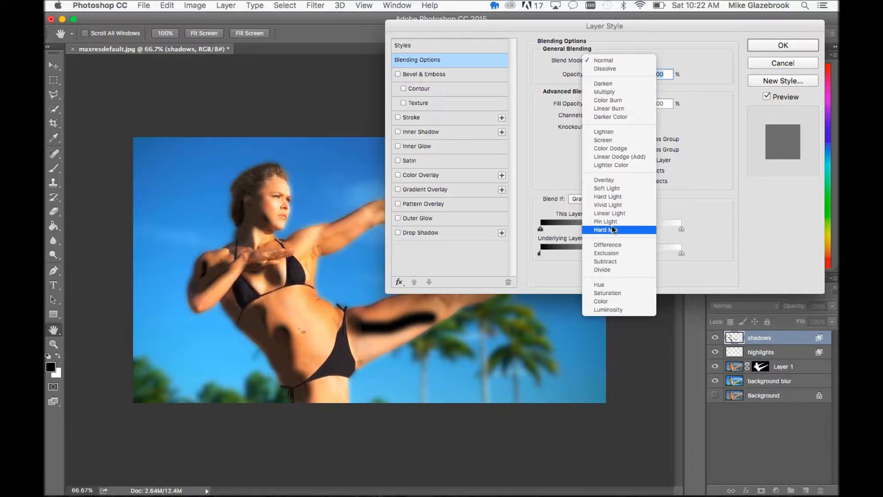
click(615, 189)
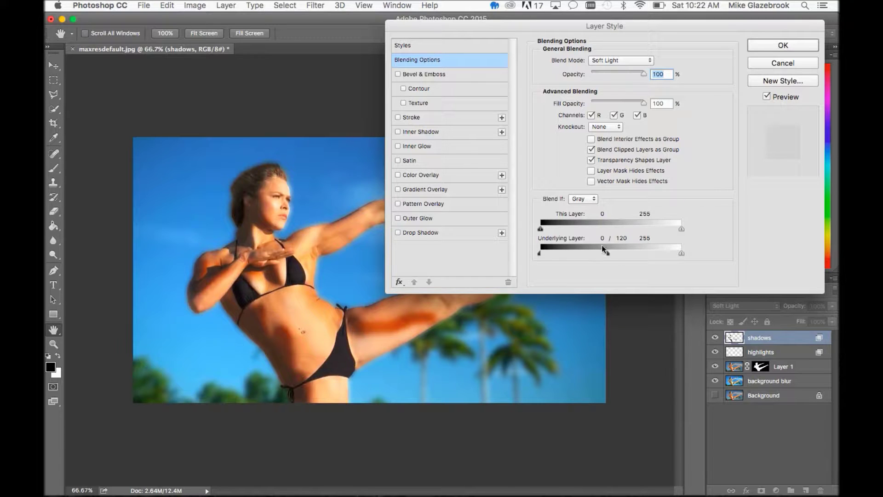
drag(608, 255, 650, 253)
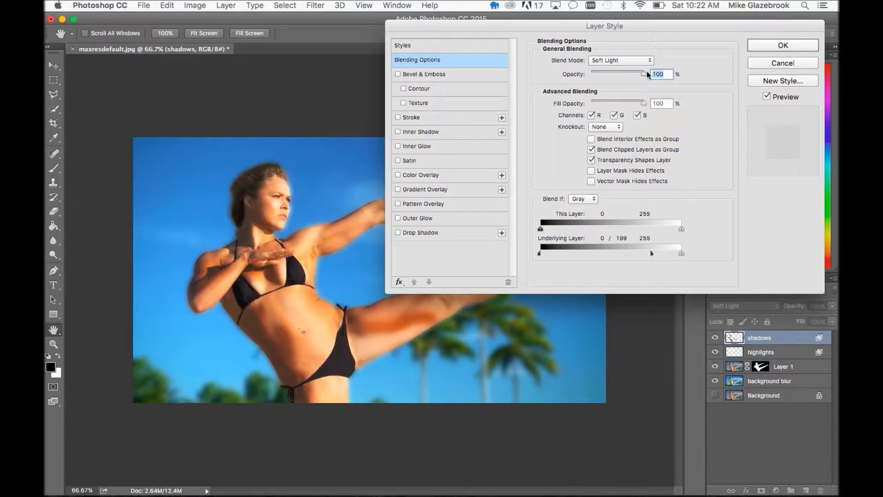
drag(644, 74, 609, 75)
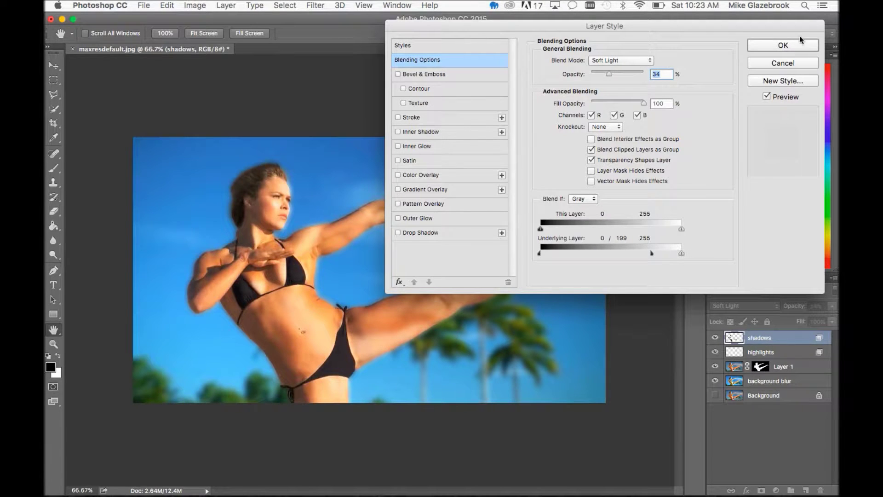
click(783, 46)
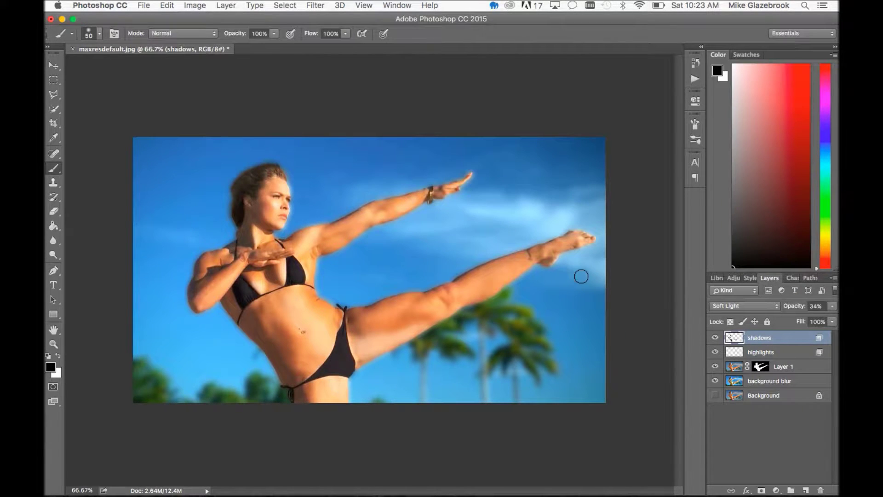
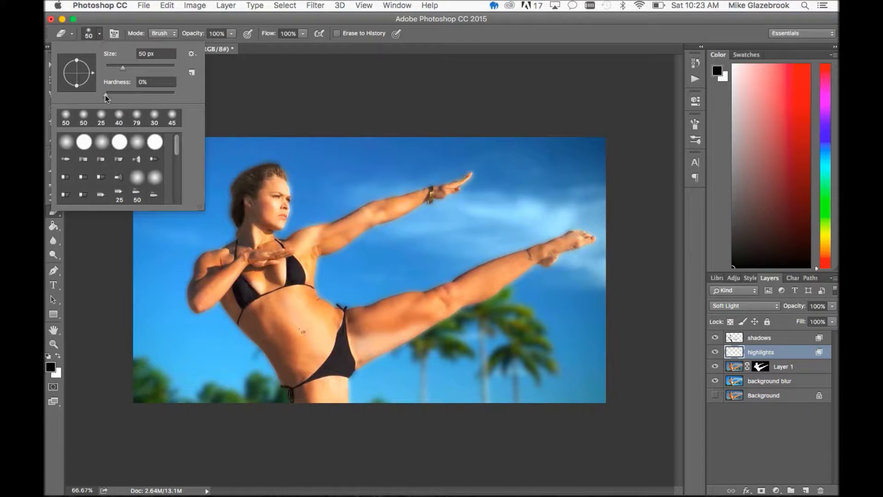
- Compare the image with and without the shadows layer by switching its visibility off and on
click(244, 153)
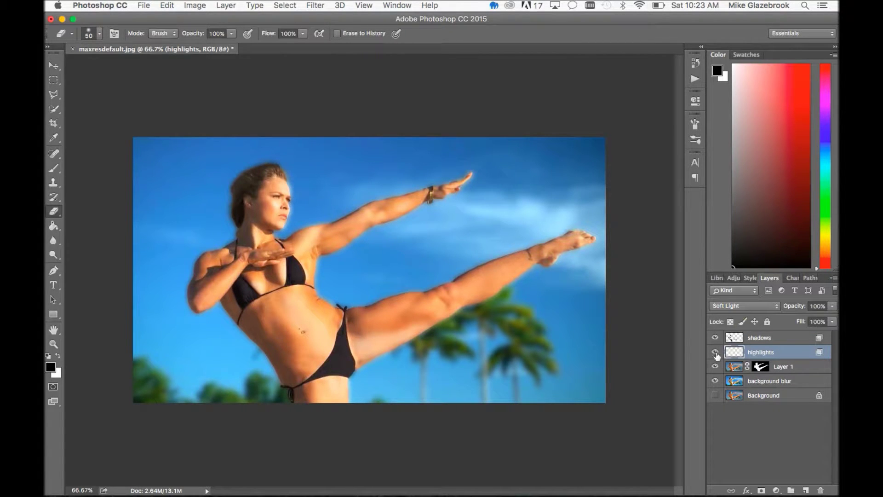
click(716, 396)
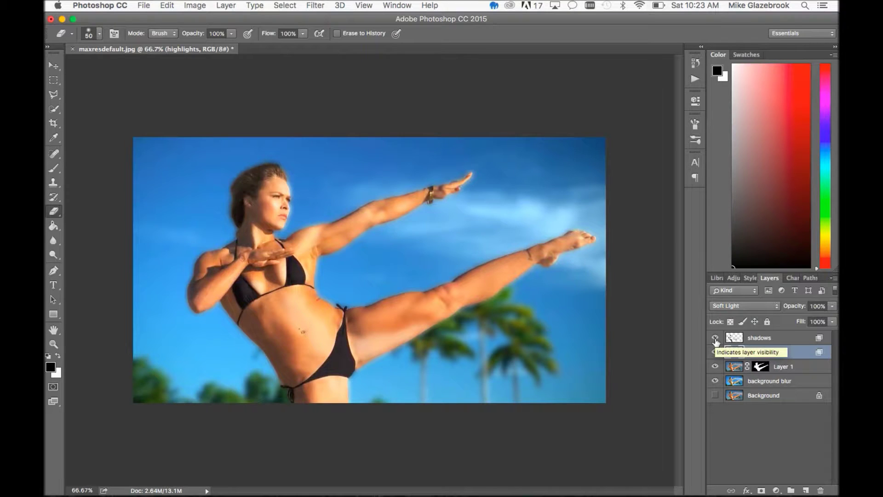
click(716, 339)
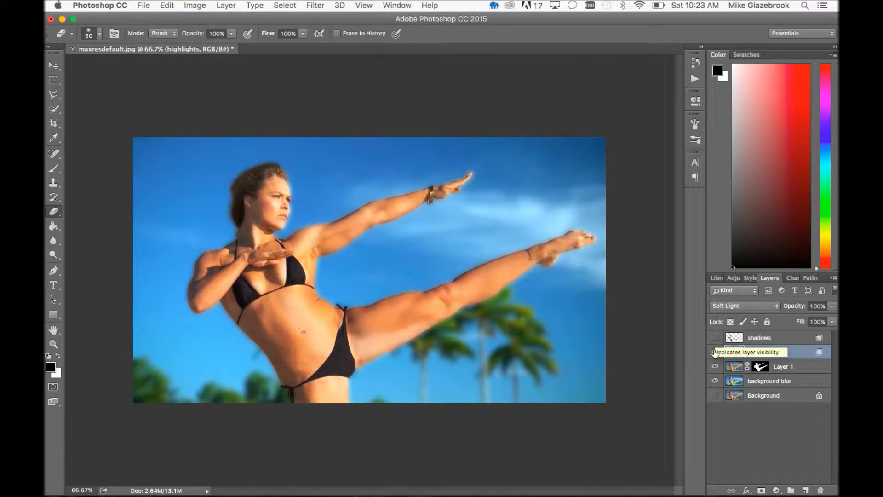
click(714, 338)
click(714, 338)
click(715, 338)
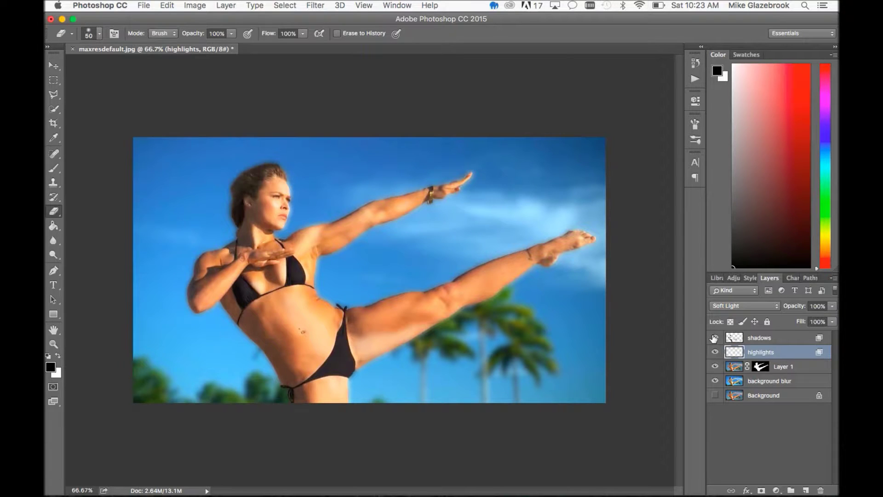
click(715, 339)
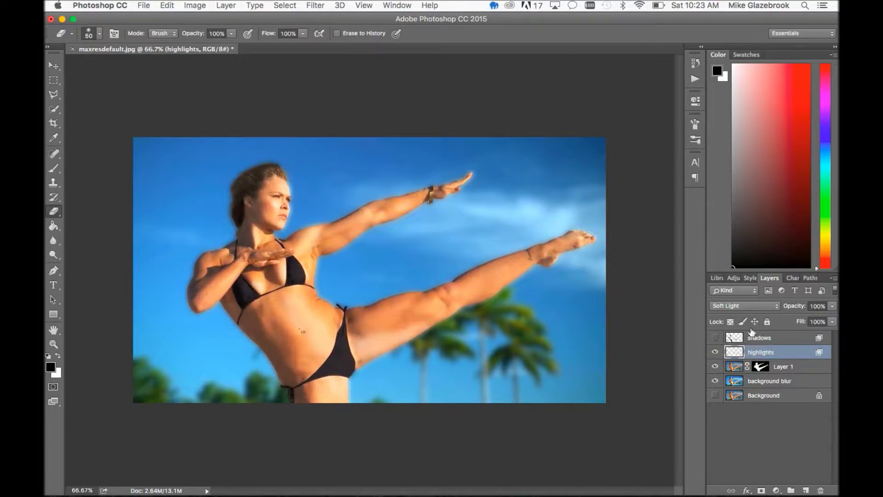
click(714, 338)
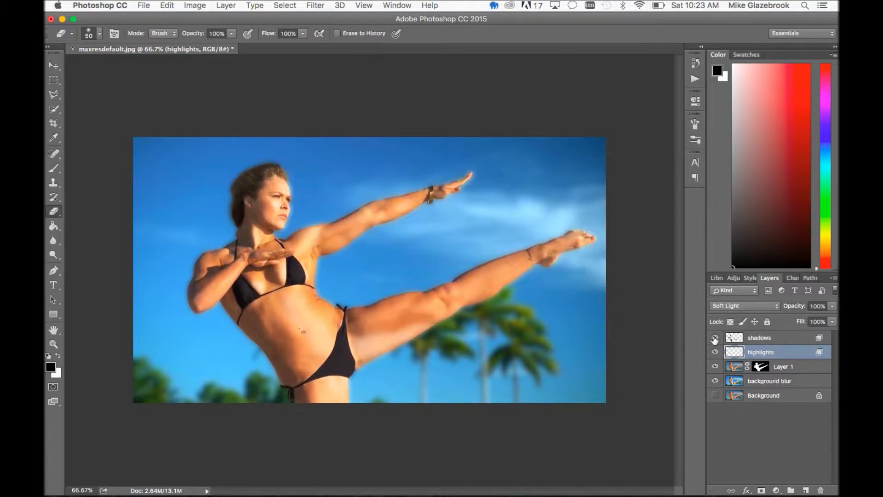
- Raise the shadows layer's opacity to 100% in its Blending Options and reduce it to 52%
click(784, 340)
double_click(783, 340)
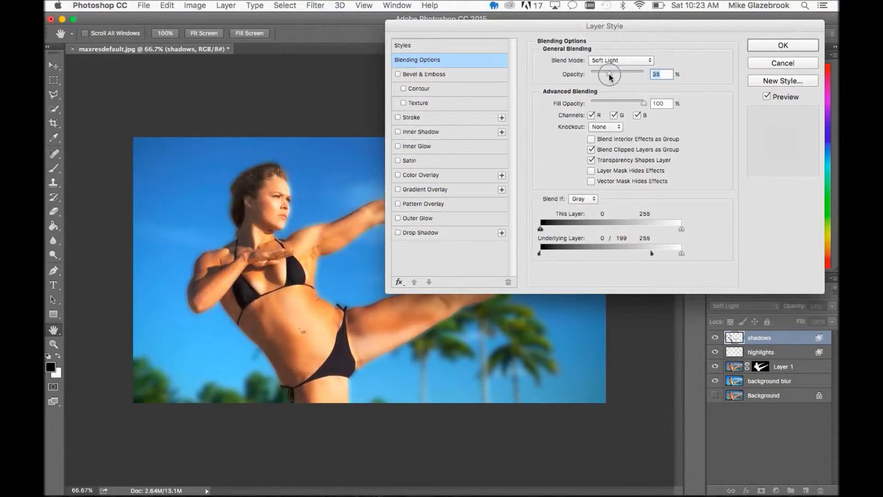
drag(610, 74, 661, 74)
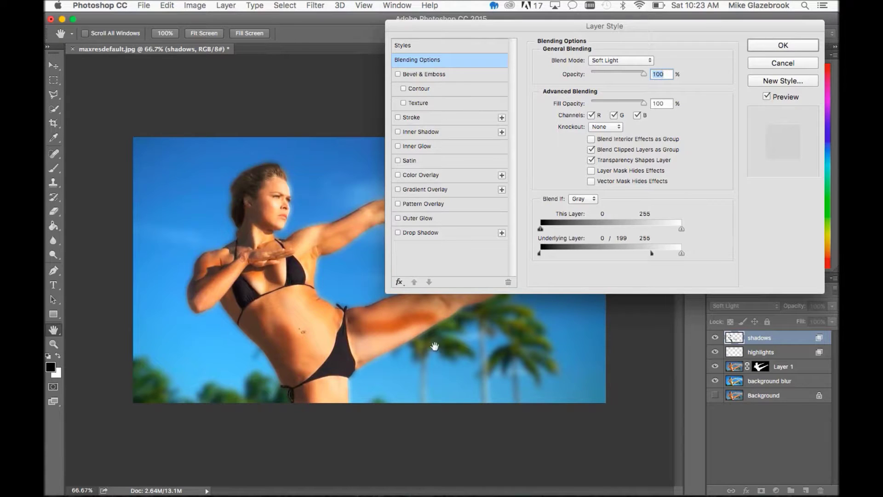
click(771, 46)
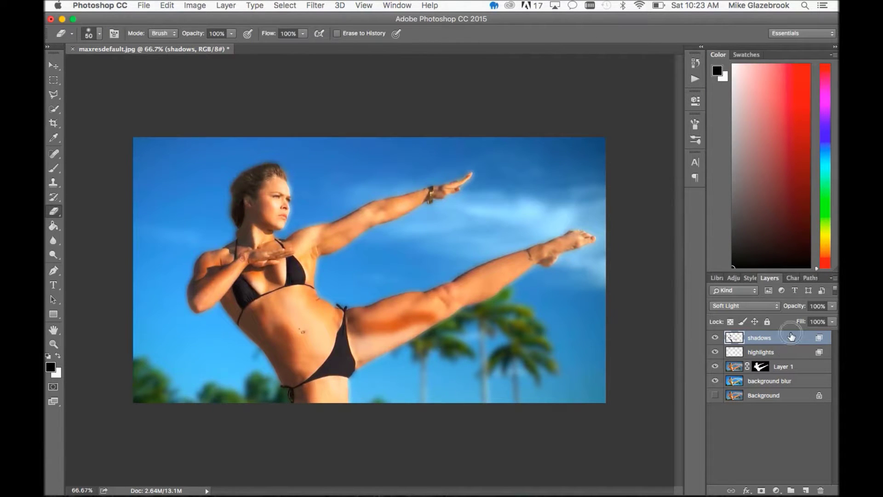
click(832, 306)
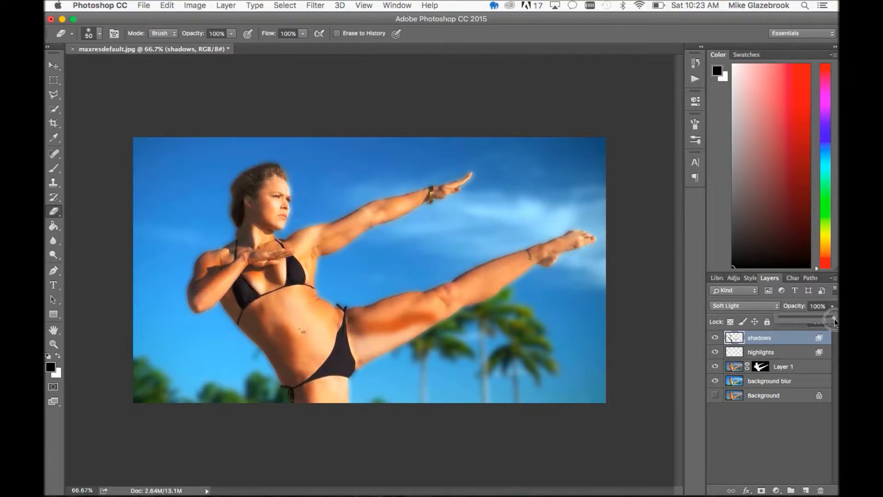
drag(832, 320, 809, 319)
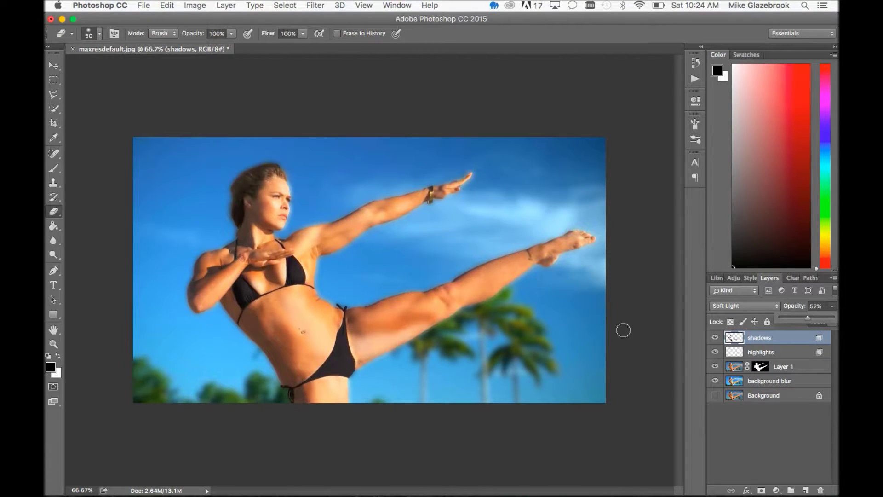
click(778, 344)
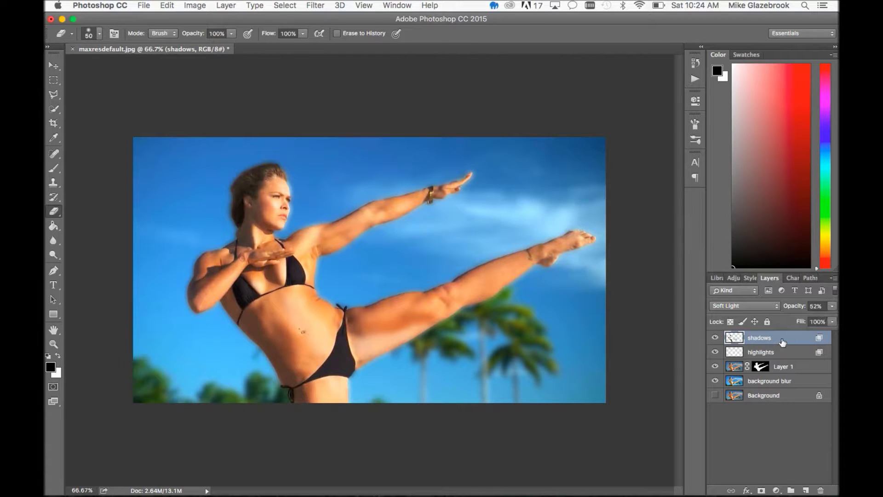
- Check the effect of the shadows layer at its new opacity by toggling its visibility
click(715, 338)
click(715, 337)
click(715, 337)
click(716, 338)
- Switch to the Brush tool for the shadows layer and enlarge the brush to 60 px
key(b)
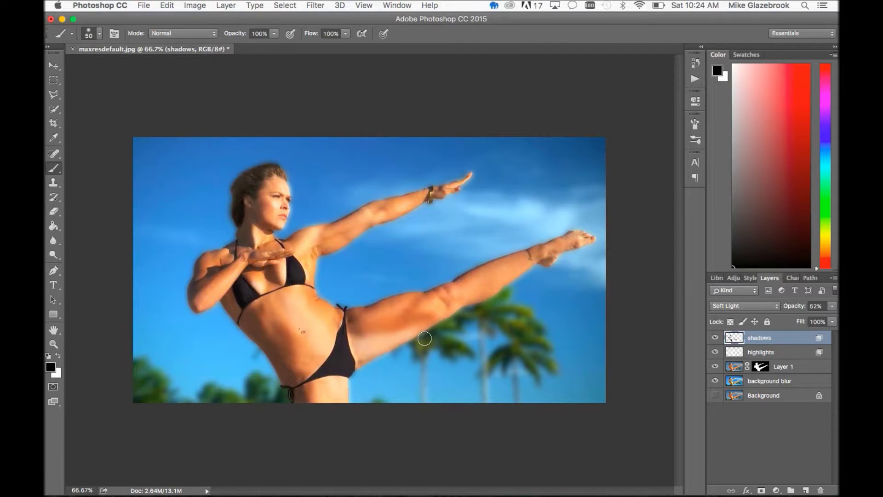
key(bracketright)
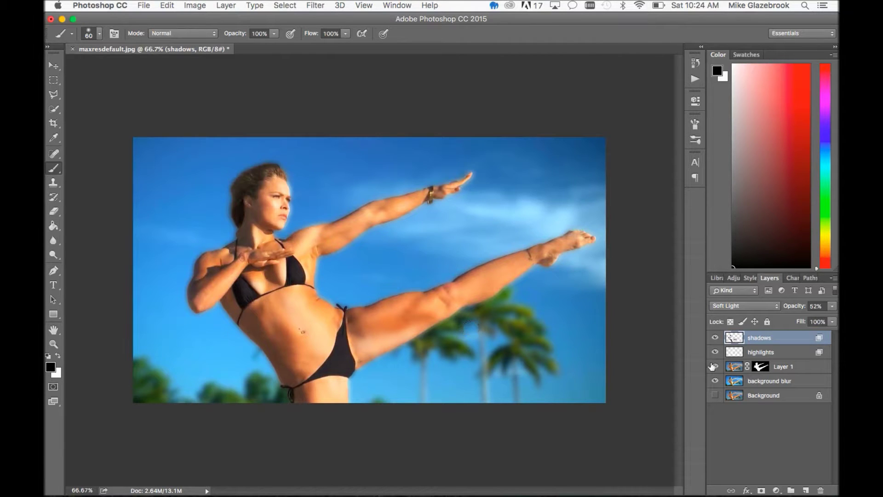
- Compare the image with and without the shadows and highlights layers, leaving both visible
click(715, 338)
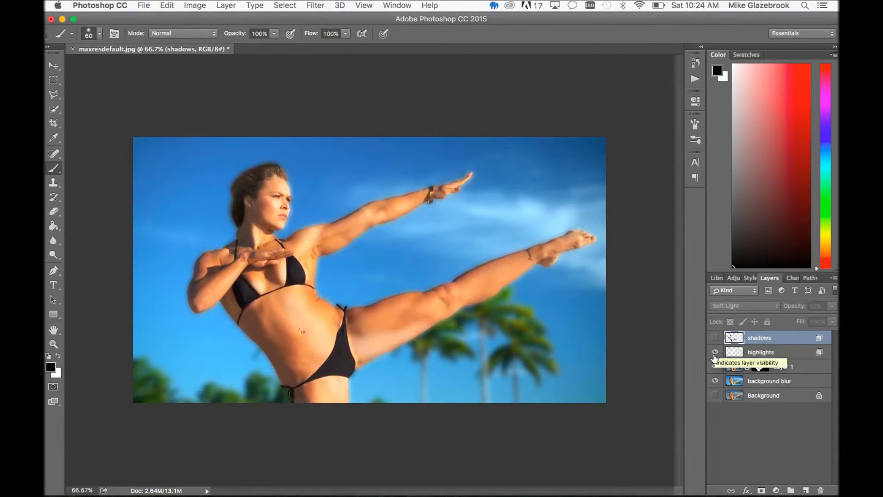
click(715, 339)
click(715, 338)
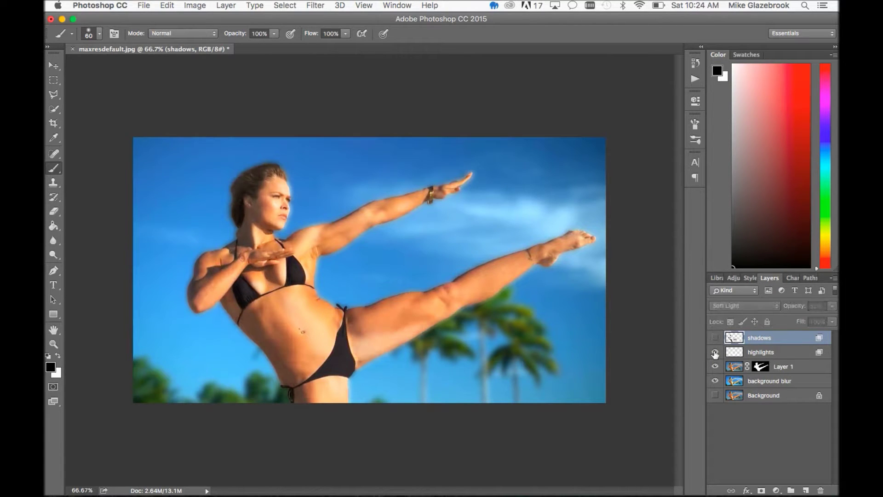
click(715, 353)
click(715, 353)
click(715, 353)
click(715, 353)
click(715, 338)
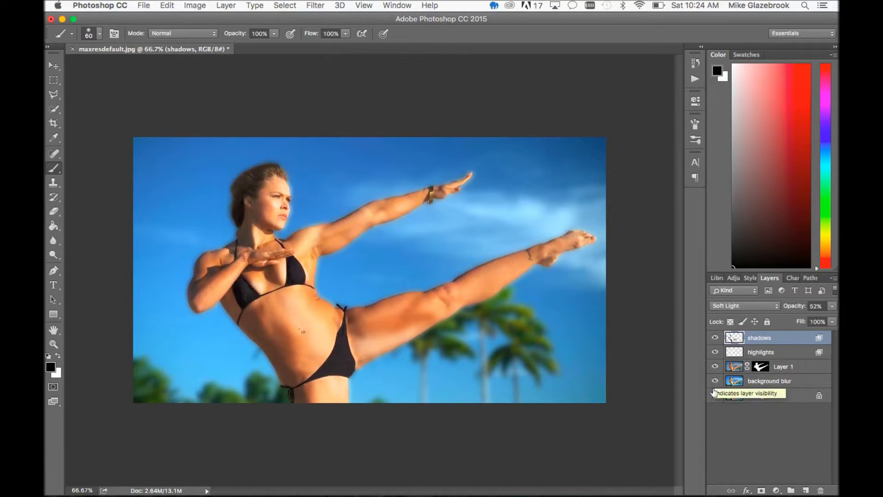
- Compare the edit with the original maxresdefault.jpg snapshot in the history and return to the latest brush state
click(699, 65)
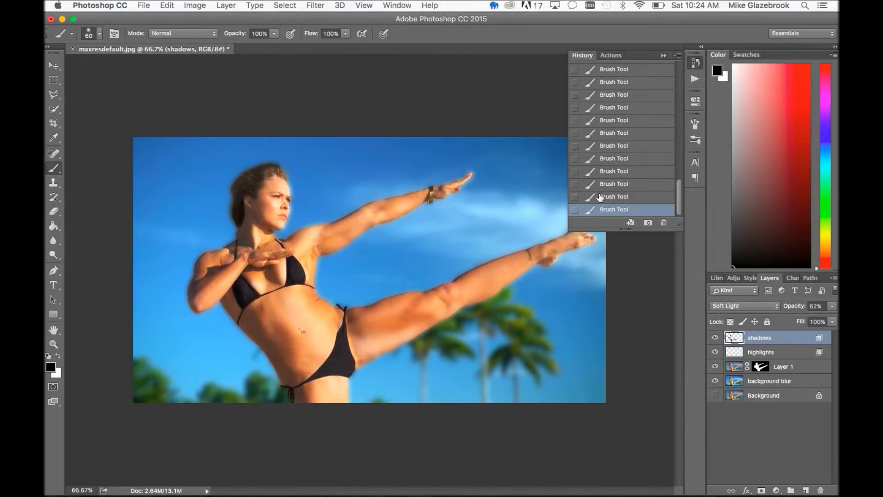
scroll(601, 198, up, 5)
click(632, 68)
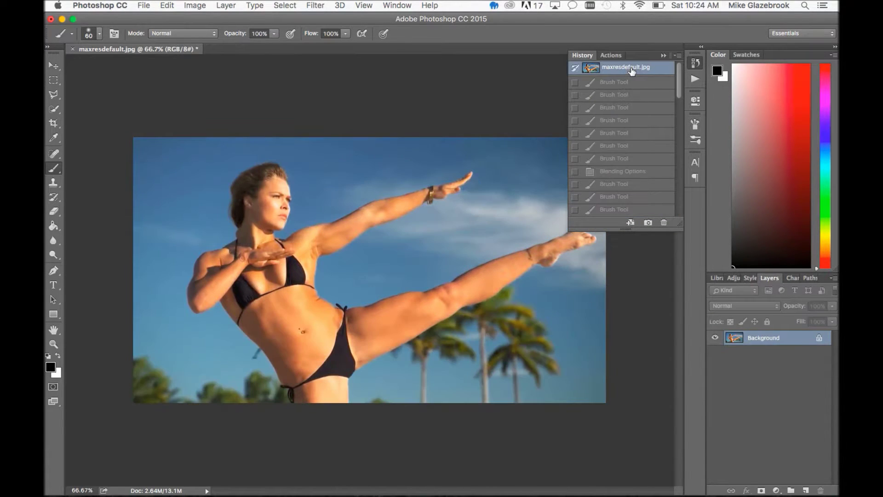
scroll(616, 117, down, 10)
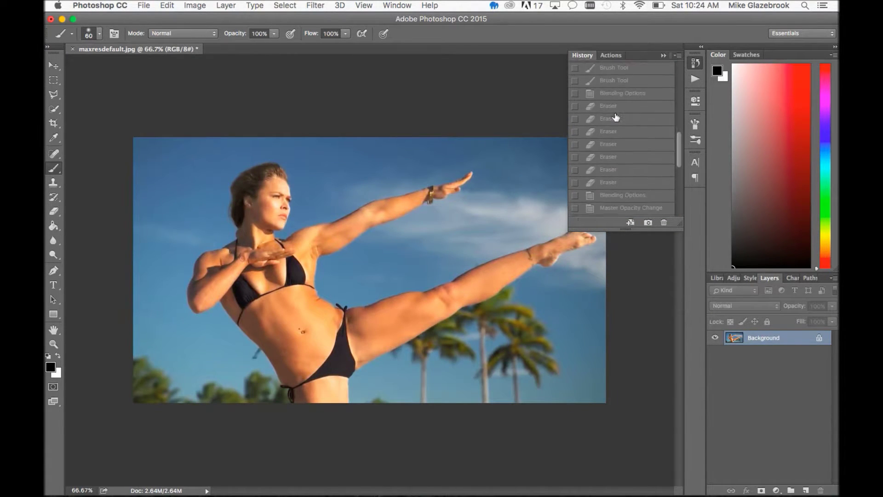
click(605, 210)
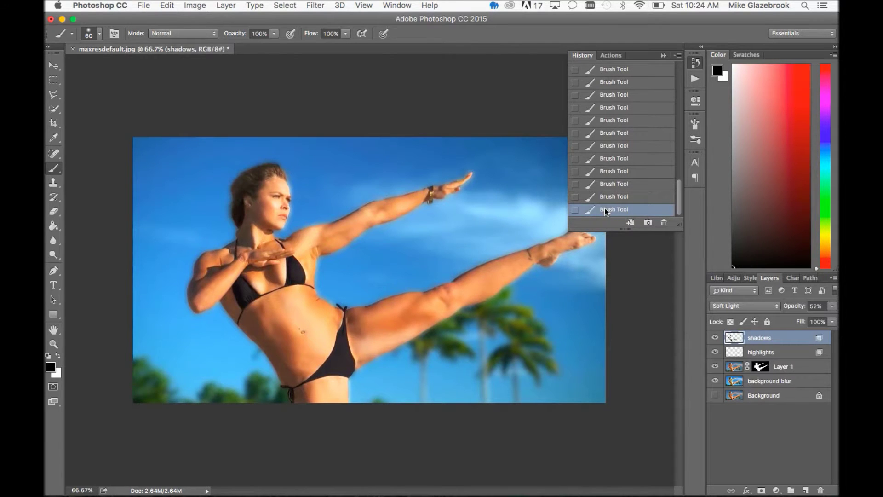
- Duplicate the Background layer and keep the copy visible, hiding the background blur layer and the original Background layer
click(715, 382)
click(716, 382)
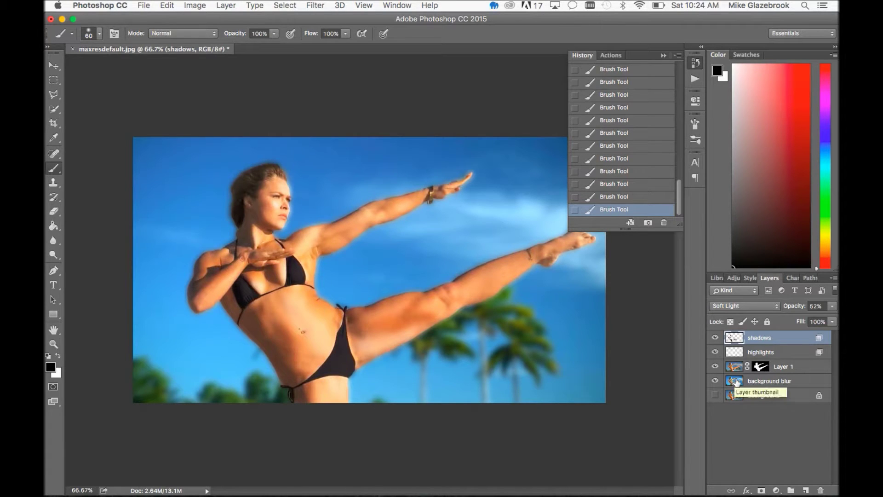
click(716, 396)
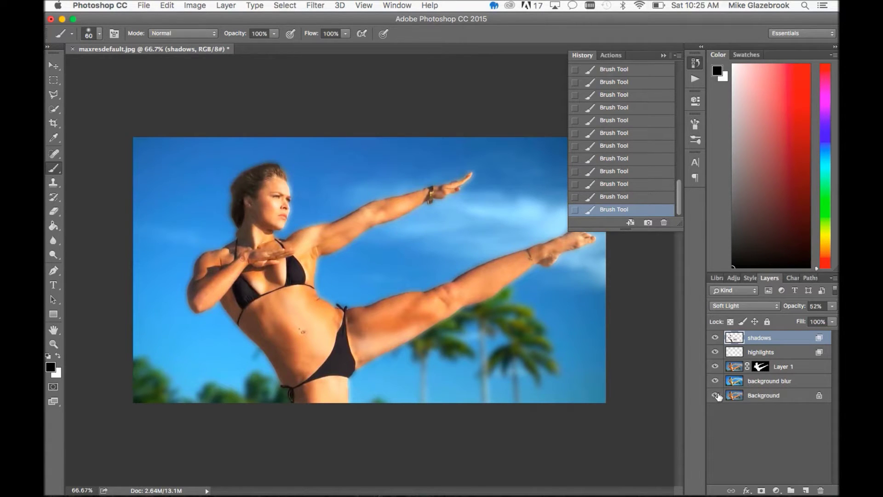
click(716, 381)
click(790, 397)
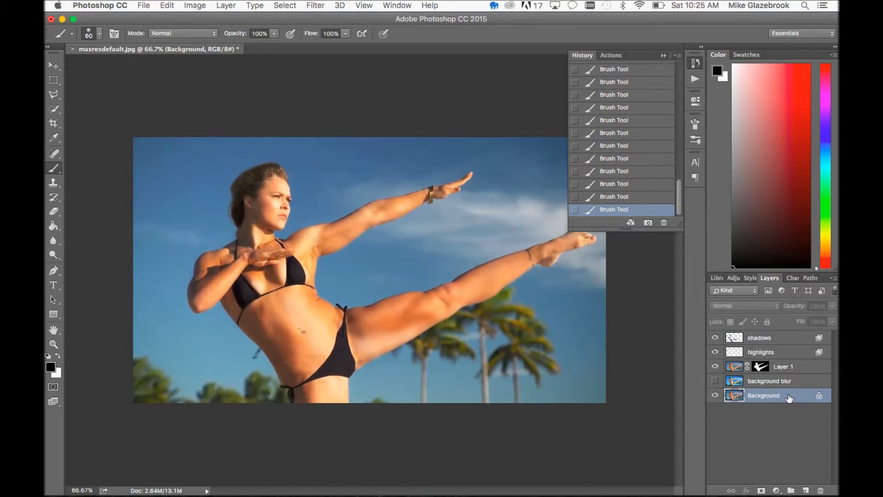
key(super+j)
click(715, 409)
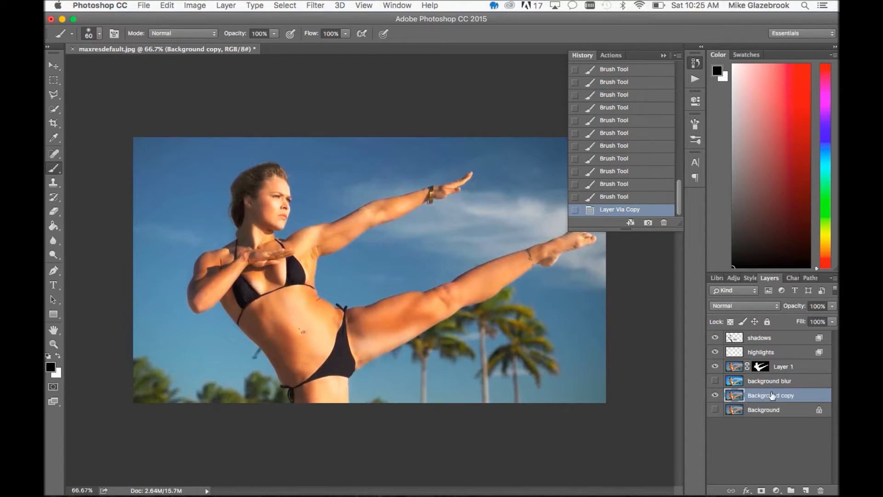
- Apply Auto Tone to the Background copy layer
click(782, 411)
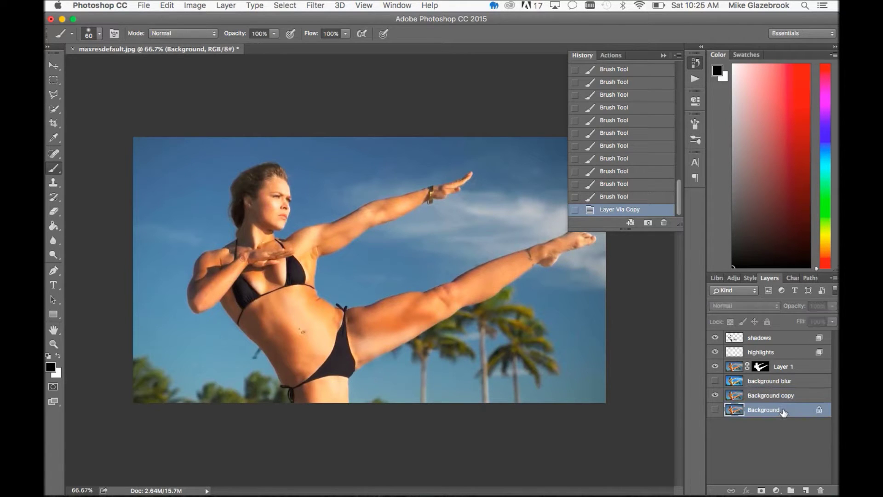
click(791, 396)
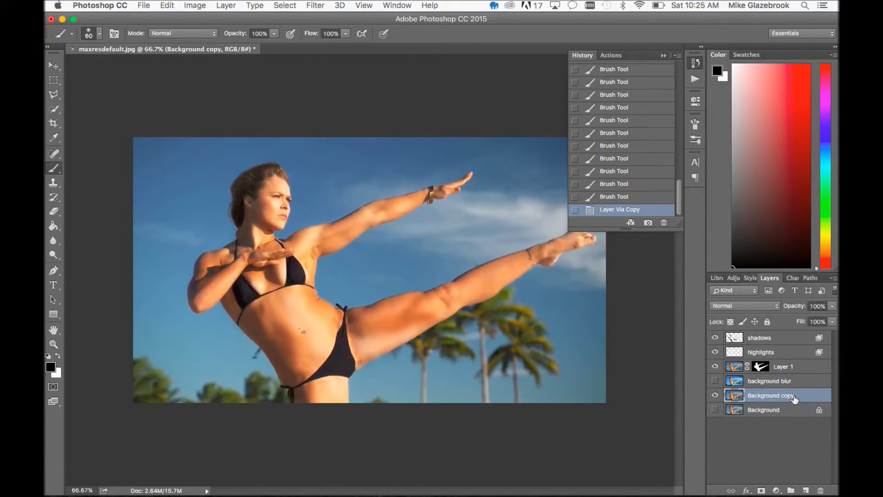
click(195, 5)
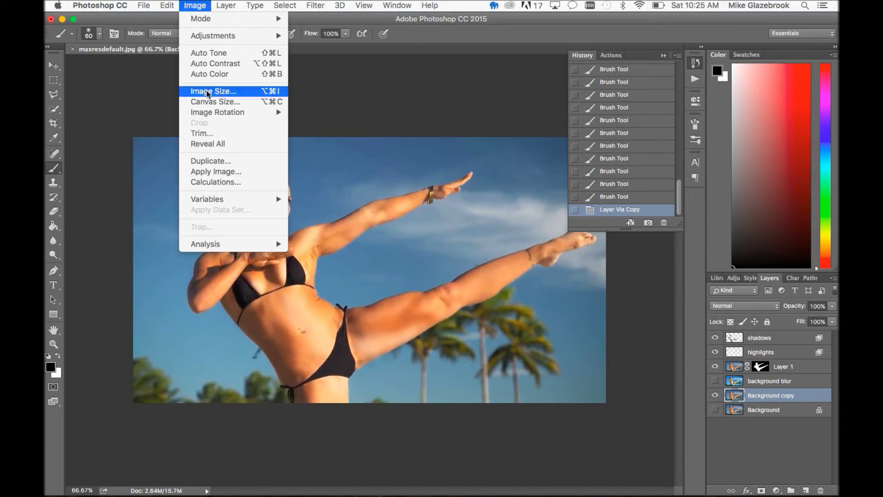
click(208, 53)
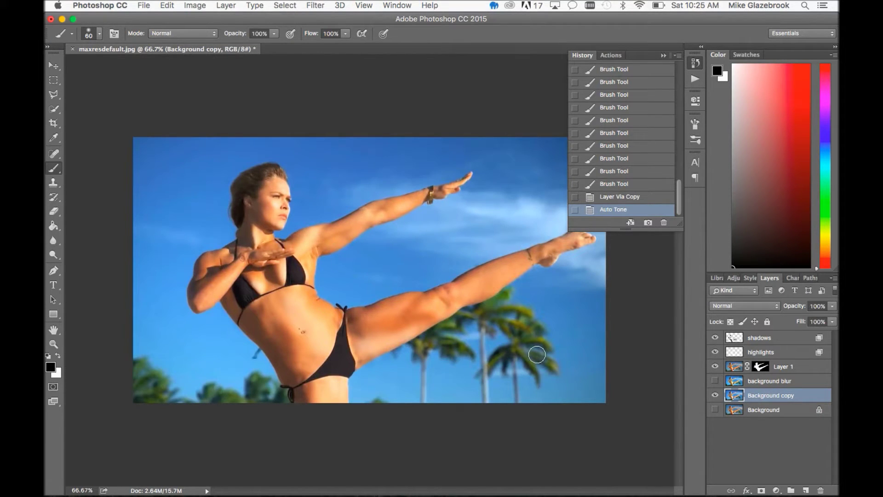
- Delete the hidden background blur layer
click(778, 381)
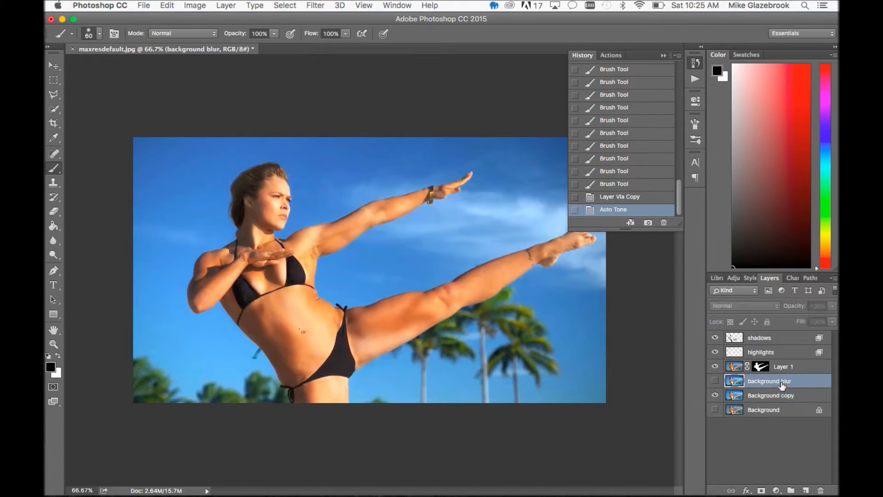
click(821, 491)
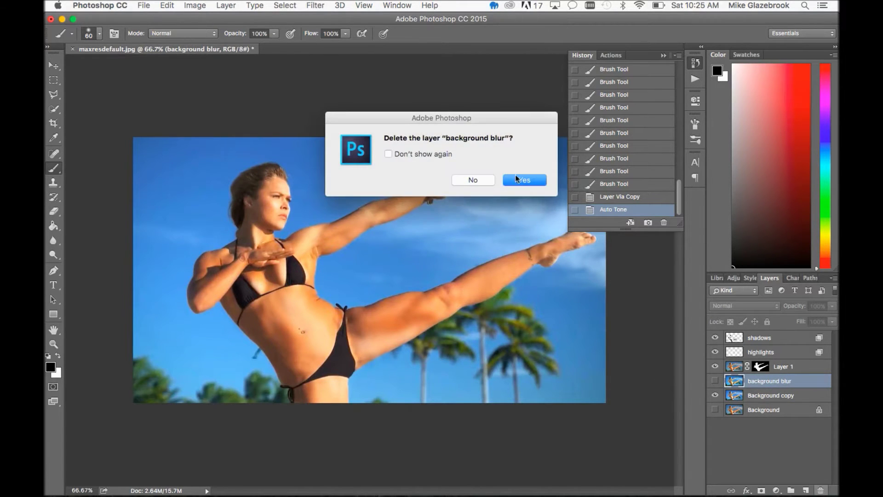
click(517, 178)
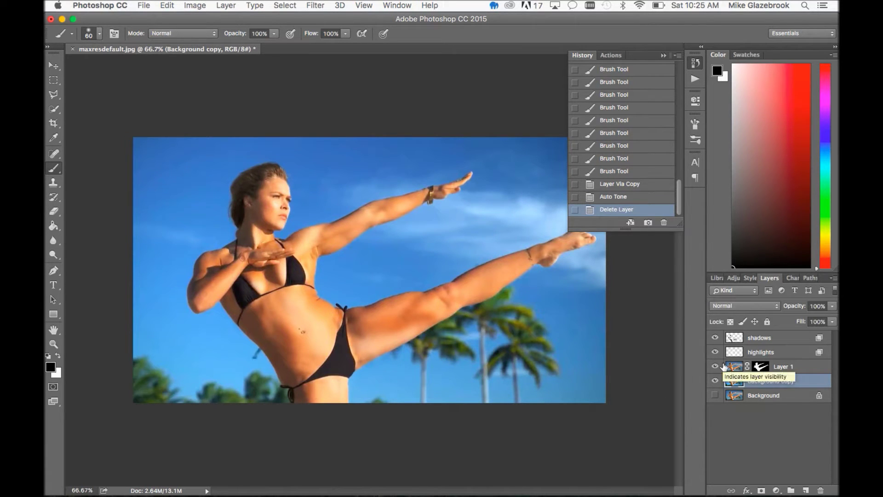
- Compare the edit with the original maxresdefault.jpg snapshot in the history, and return to the latest Delete Layer state
scroll(647, 121, up, 10)
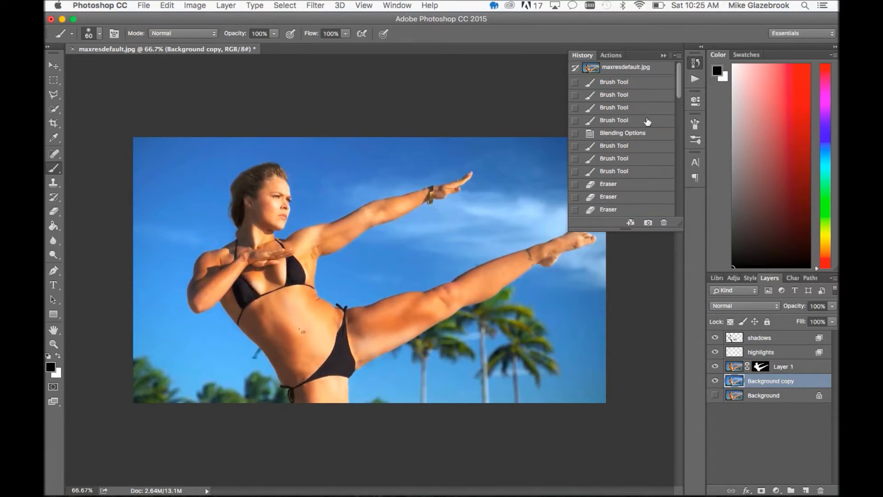
click(642, 69)
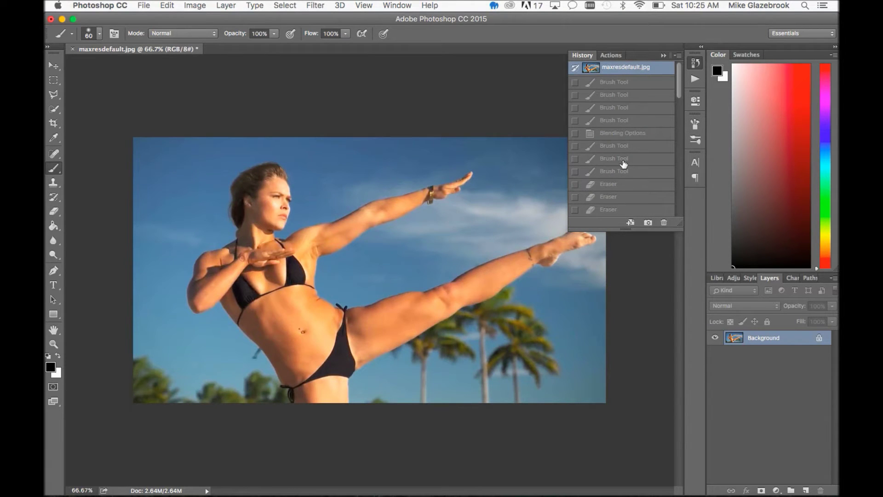
scroll(624, 164, down, 10)
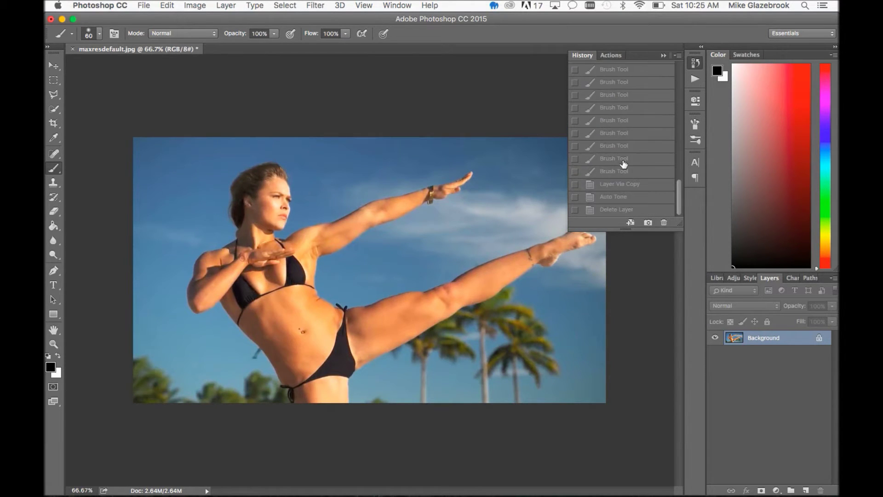
click(613, 210)
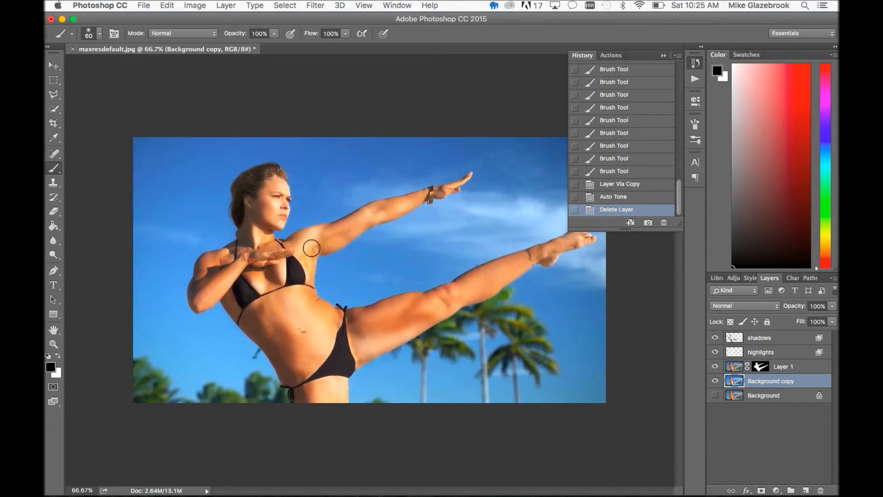
- Toggle the shadows and highlights layers to compare their effect on the skin, leaving shadows visible and highlights hidden
click(715, 338)
click(715, 352)
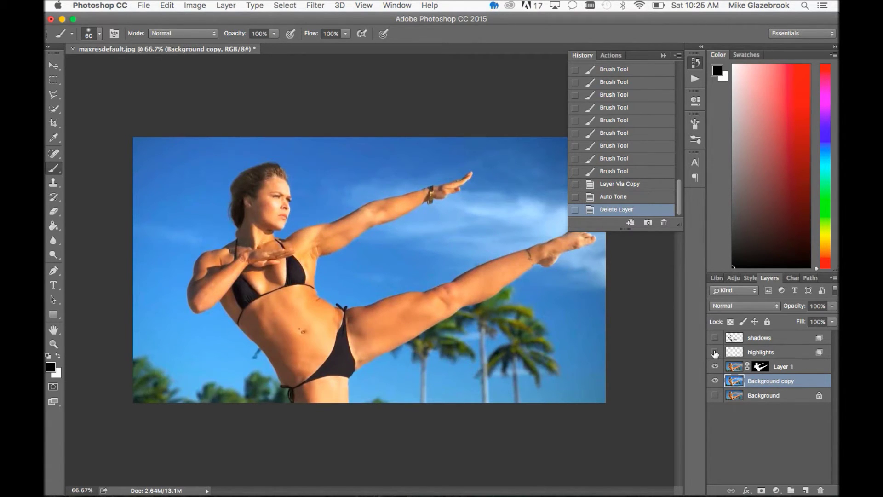
click(715, 352)
click(715, 338)
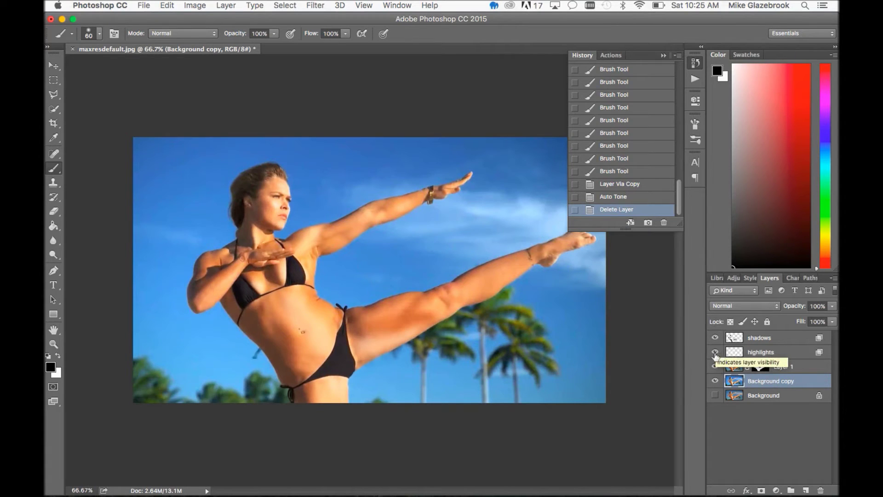
click(715, 352)
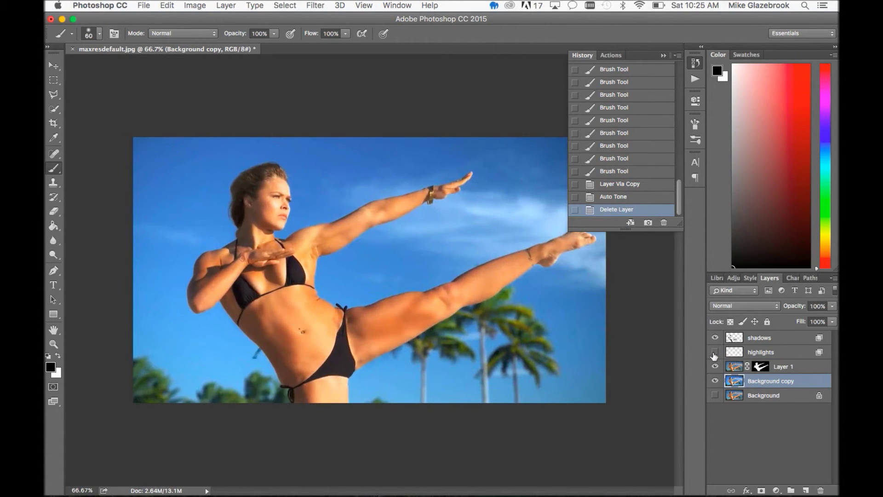
click(715, 340)
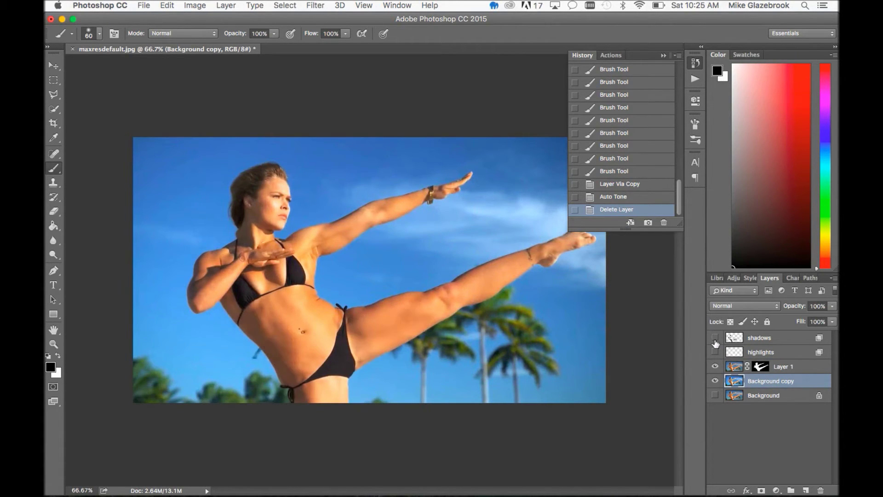
click(715, 339)
click(715, 340)
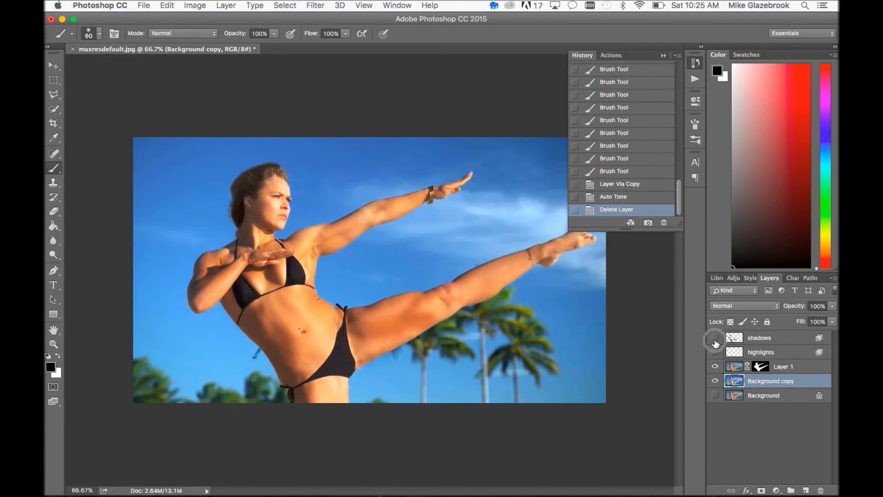
click(715, 340)
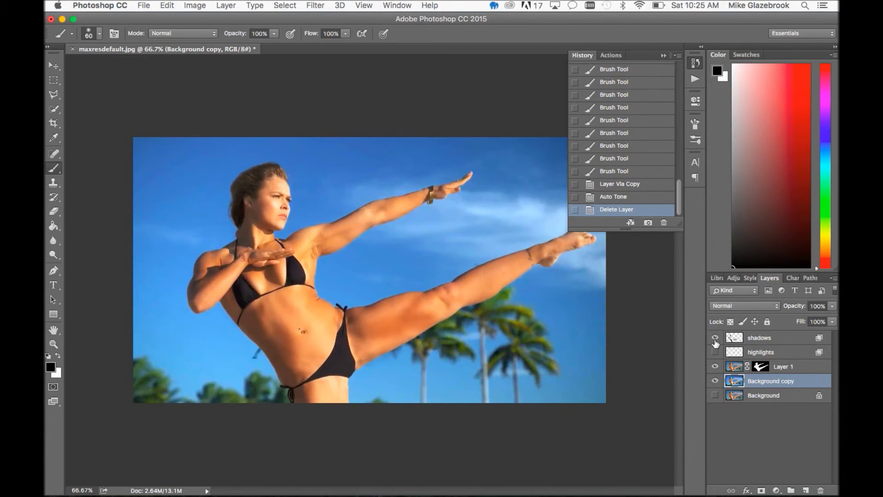